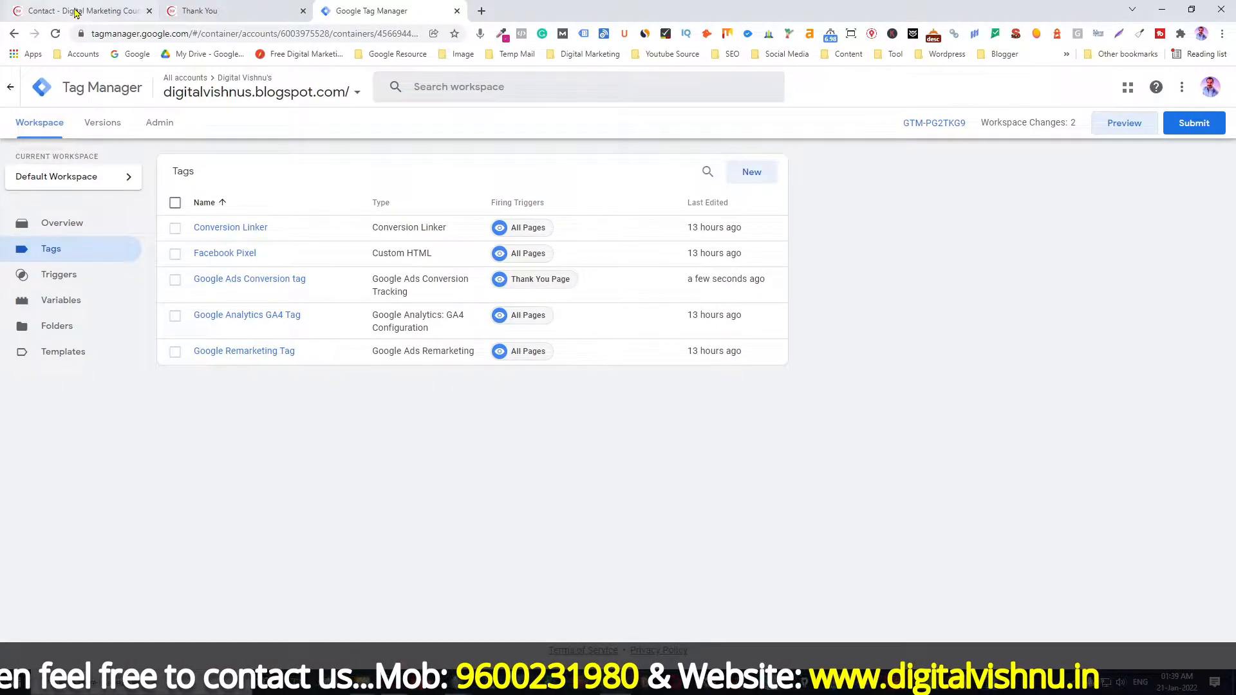
Step: Look over the filled-in enquiry form on the blog's Contact page, then view the Thank You page
{"action": "left_click", "coordinate": [76, 12]}
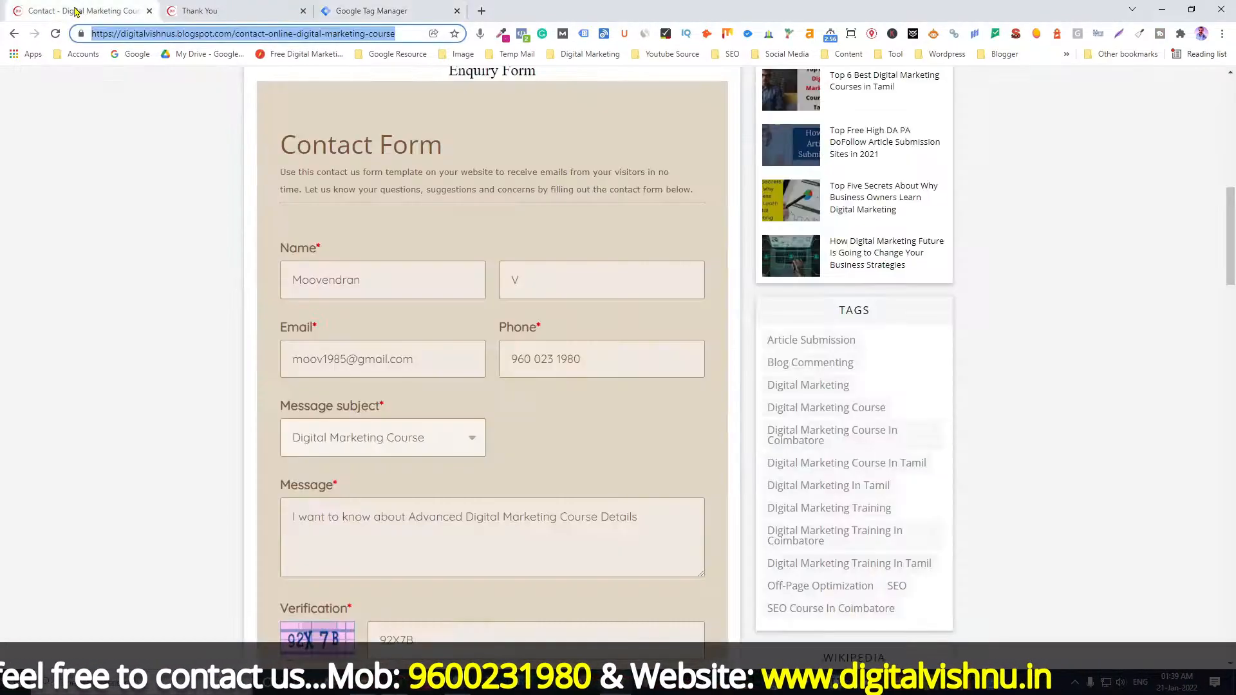
{"action": "scroll", "coordinate": [105, 368], "scroll_direction": "up", "scroll_amount": 5}
{"action": "scroll", "coordinate": [105, 368], "scroll_direction": "up", "scroll_amount": 5}
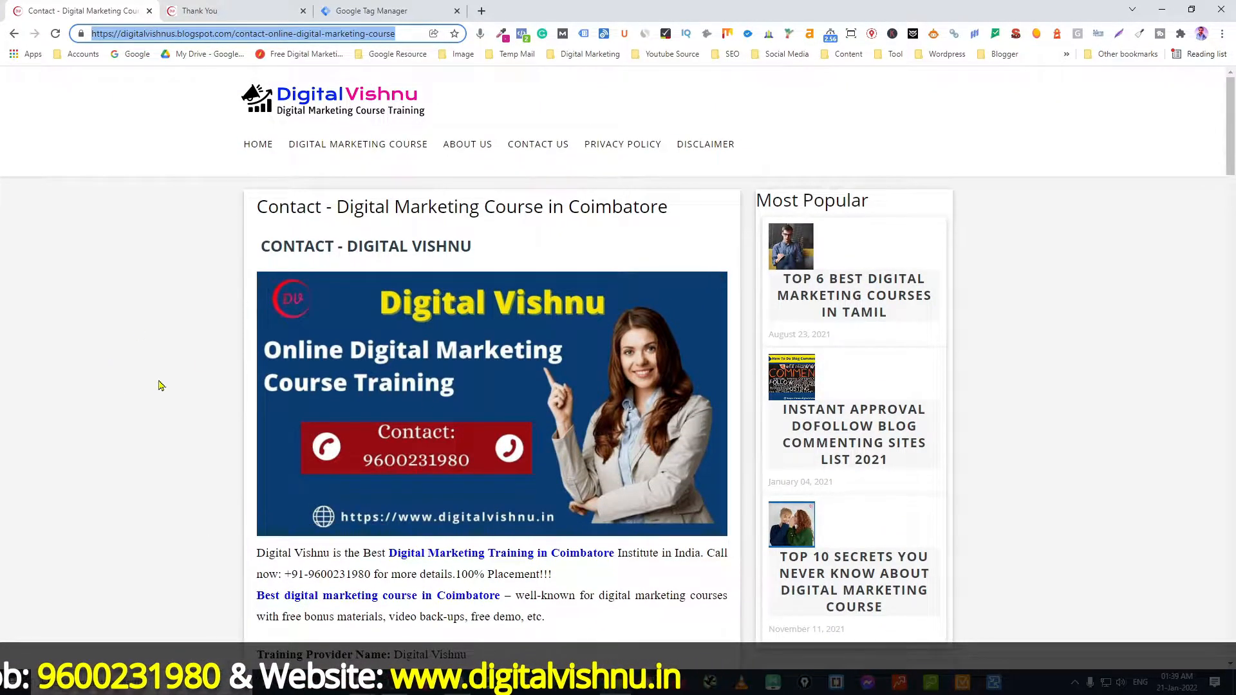
{"action": "scroll", "coordinate": [157, 380], "scroll_direction": "down", "scroll_amount": 6}
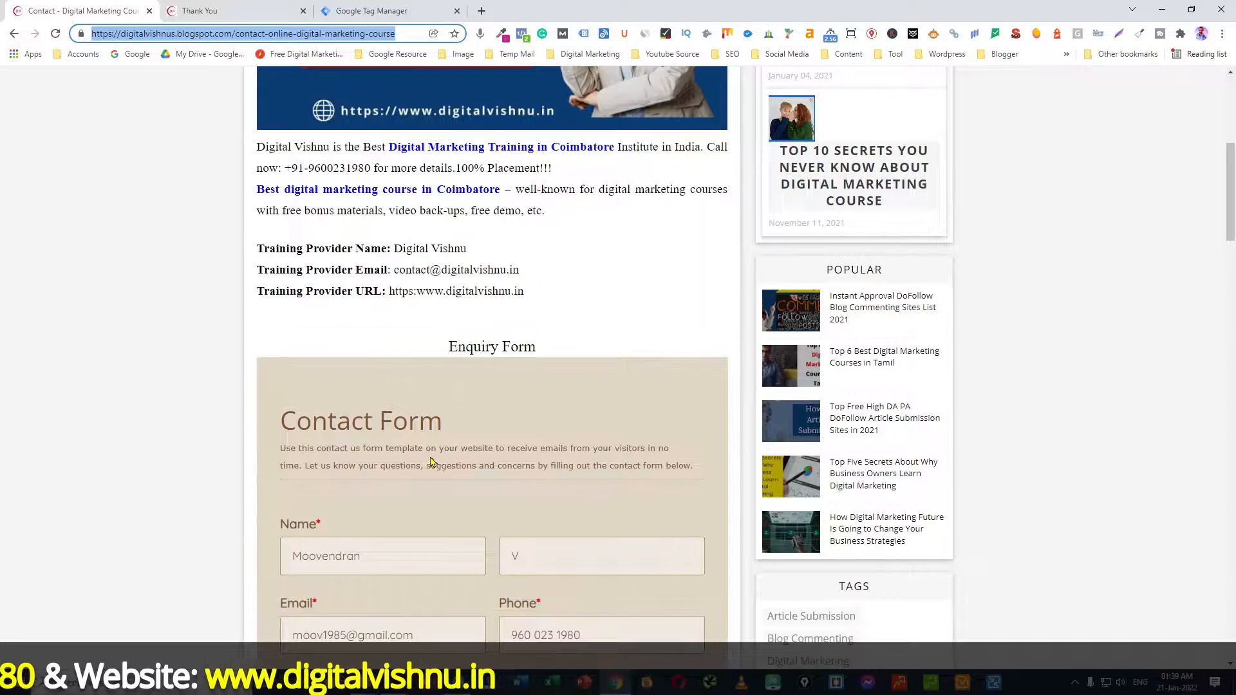
{"action": "scroll", "coordinate": [496, 454], "scroll_direction": "down", "scroll_amount": 5}
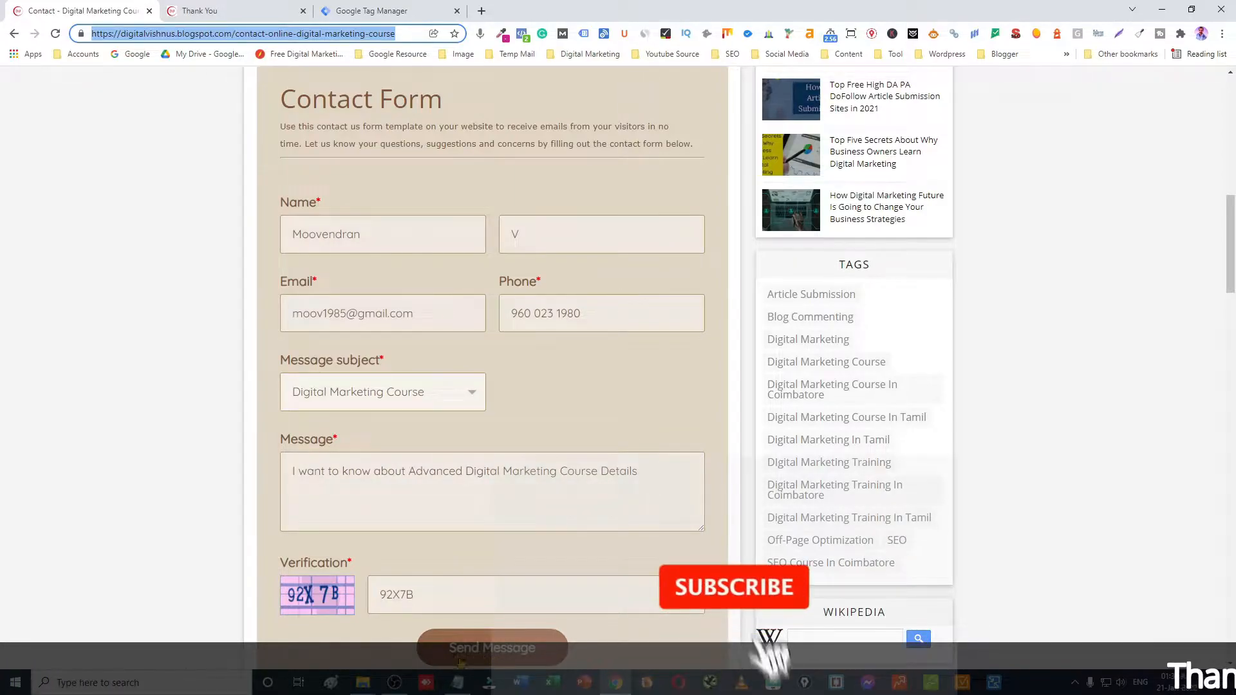
{"action": "left_click", "coordinate": [261, 6]}
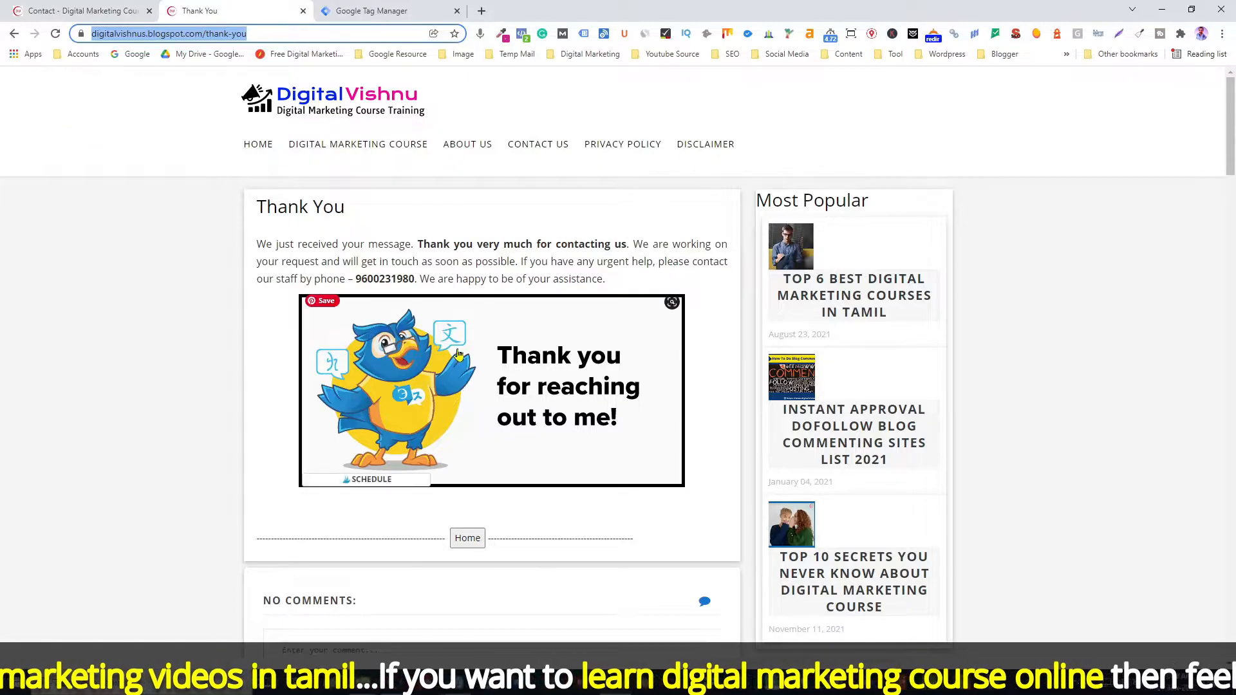
Step: Create a new tag, rename it from Untitled Tag to 'Custom Event Tracking', and show the tag types
{"action": "left_click", "coordinate": [403, 15]}
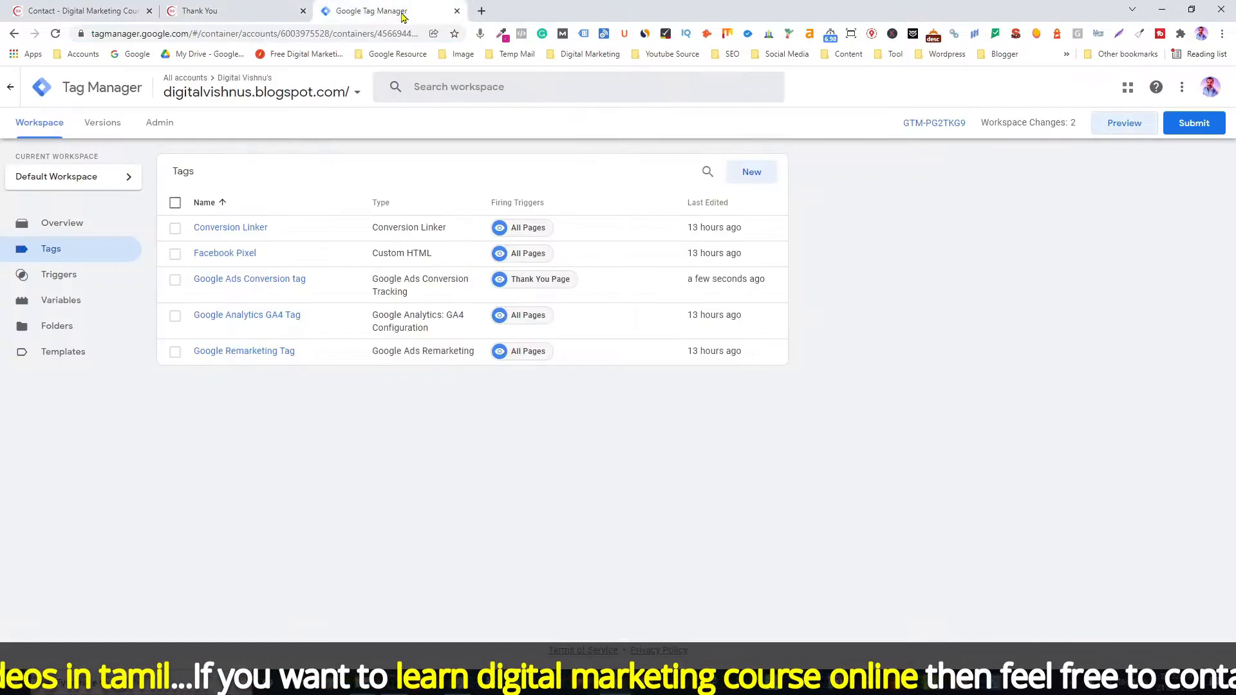
{"action": "left_click", "coordinate": [750, 173]}
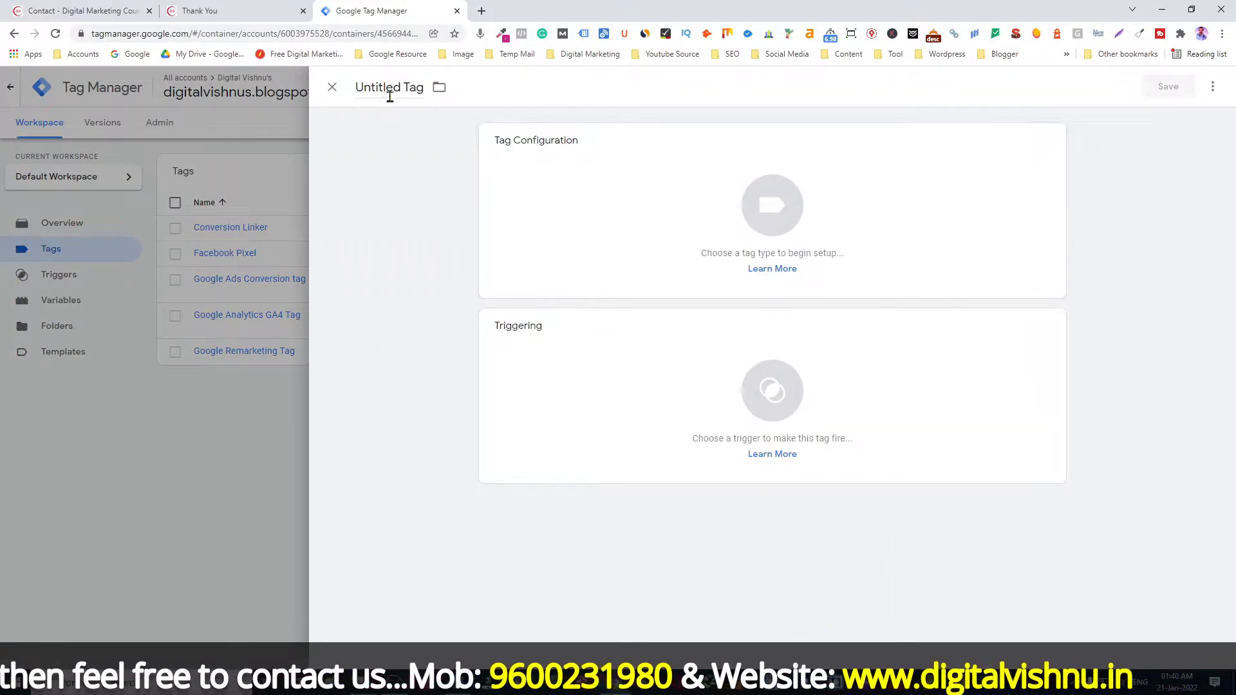
{"action": "left_click", "coordinate": [393, 88]}
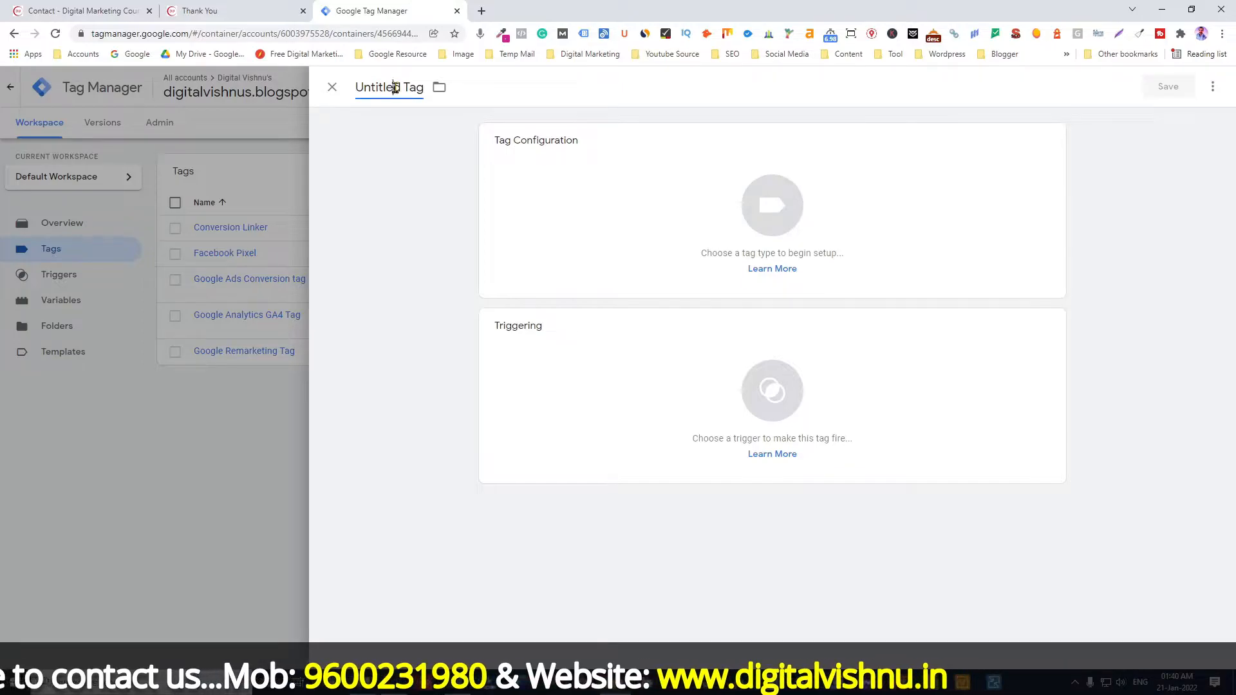
{"action": "triple_click", "coordinate": [395, 87]}
{"action": "type", "text": "C"}
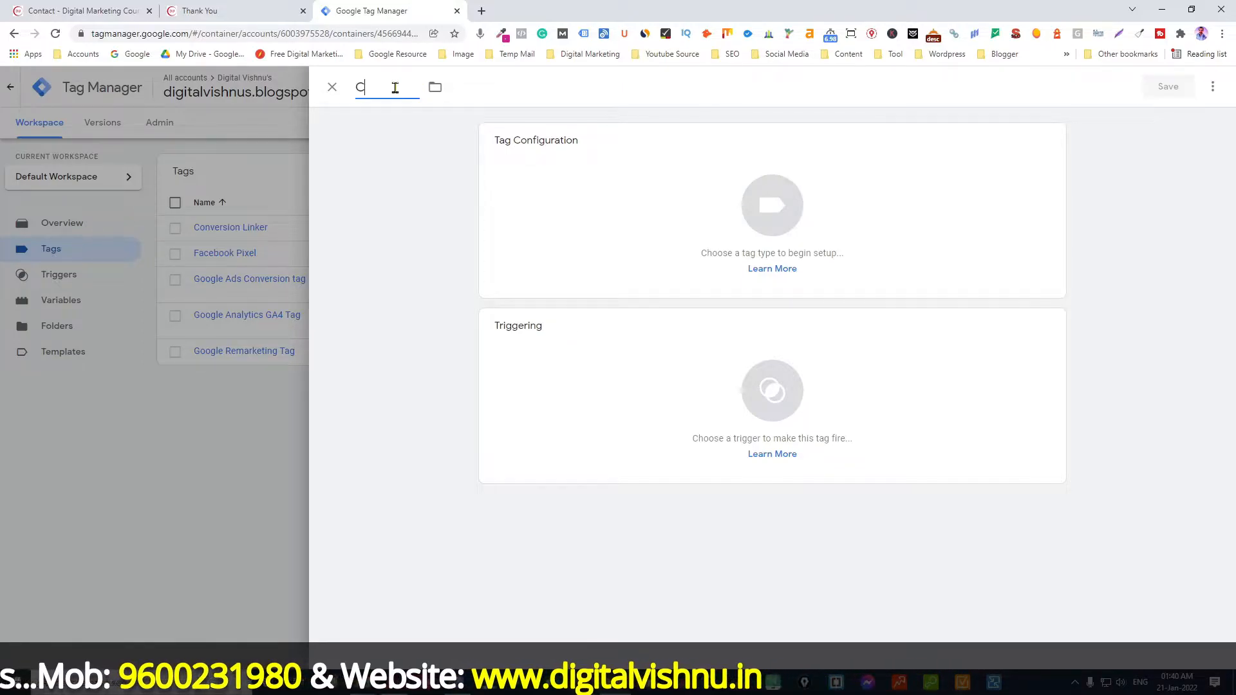
{"action": "type", "text": "ustom Event Tracking"}
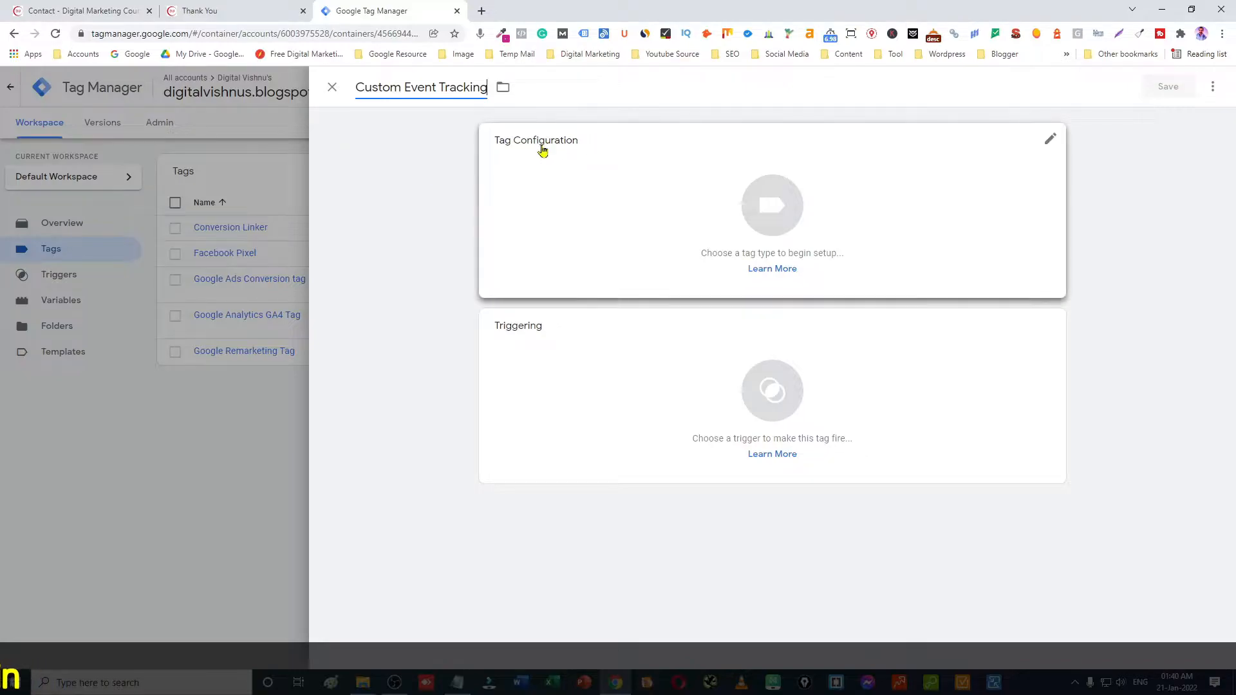
{"action": "left_click", "coordinate": [779, 208]}
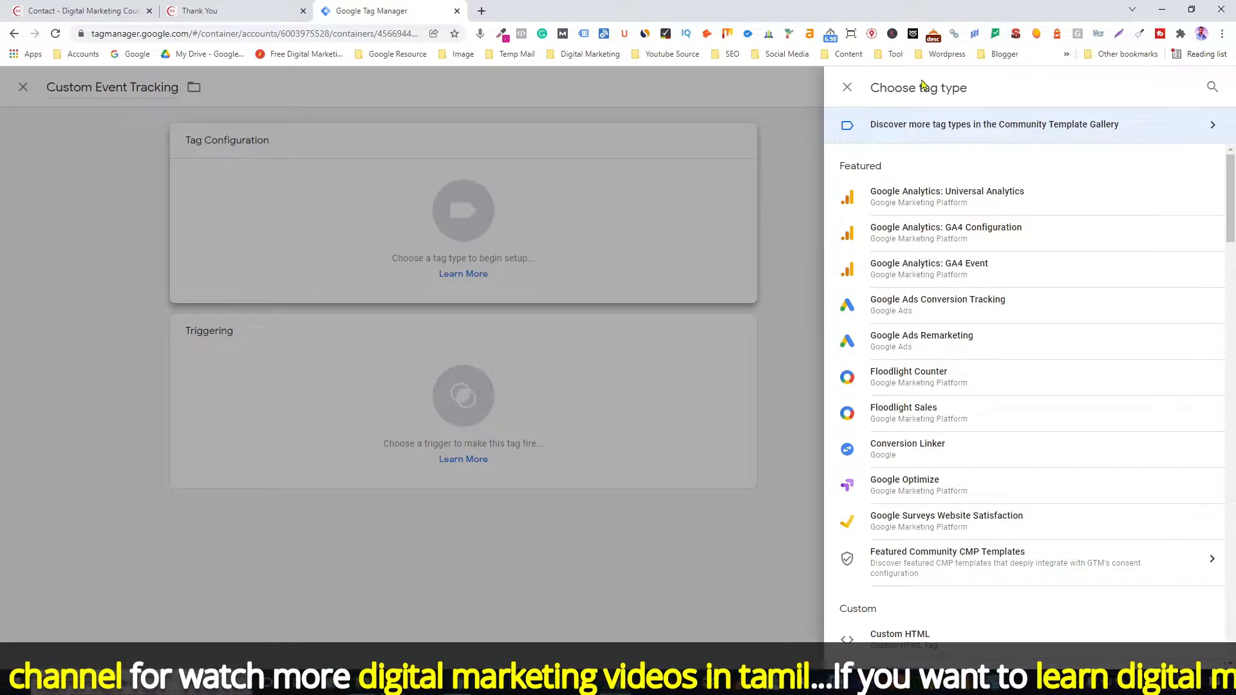
Step: Make the tag a GA4 Event using 'Google Analytics GA4 Tag' with event name 'Generate_lead'
{"action": "left_click", "coordinate": [963, 273]}
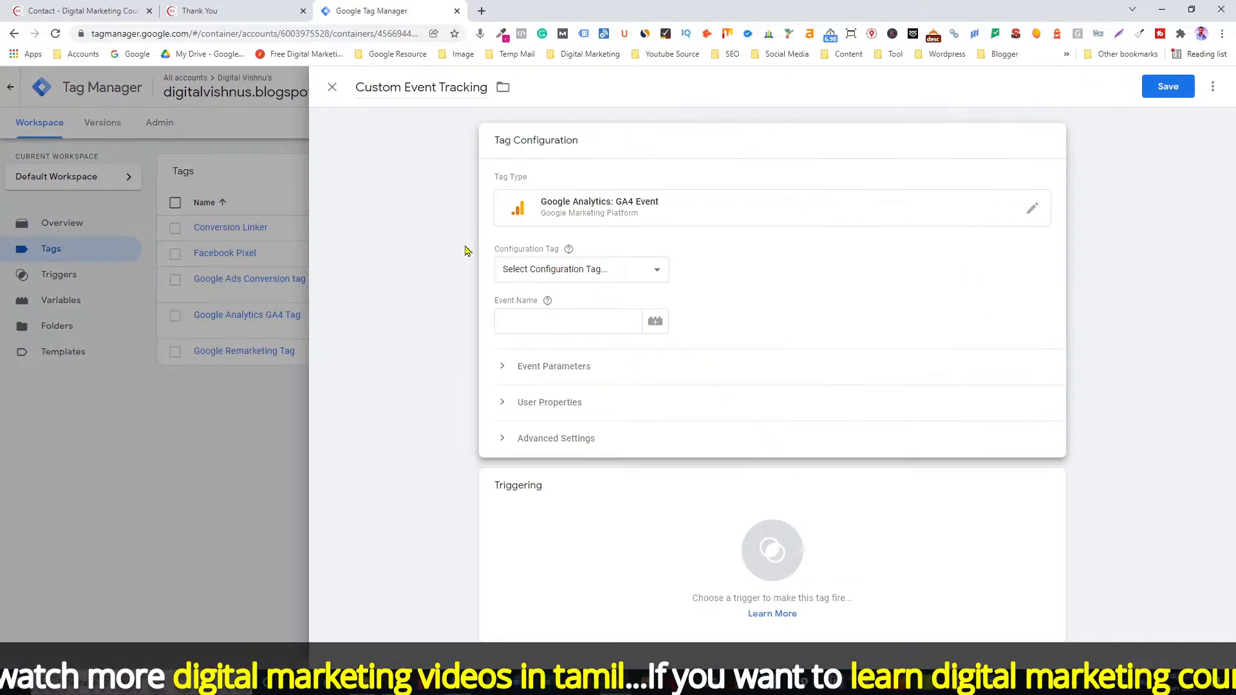
{"action": "left_click", "coordinate": [523, 273]}
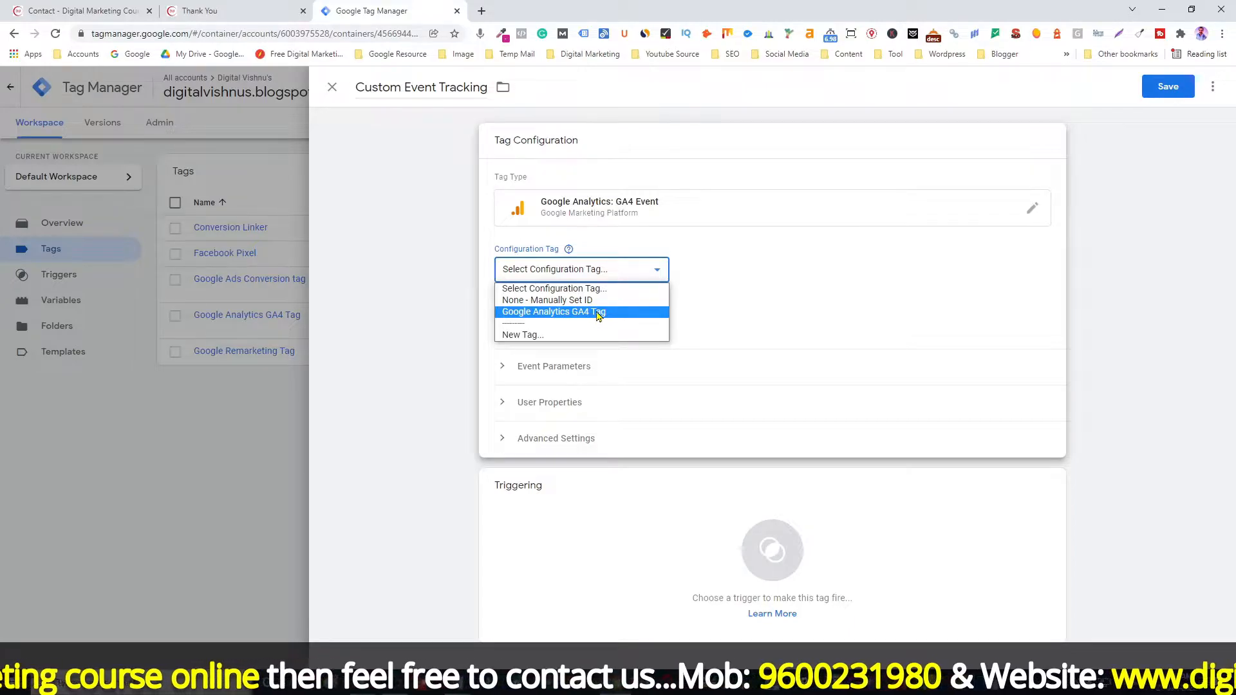
{"action": "left_click", "coordinate": [598, 313]}
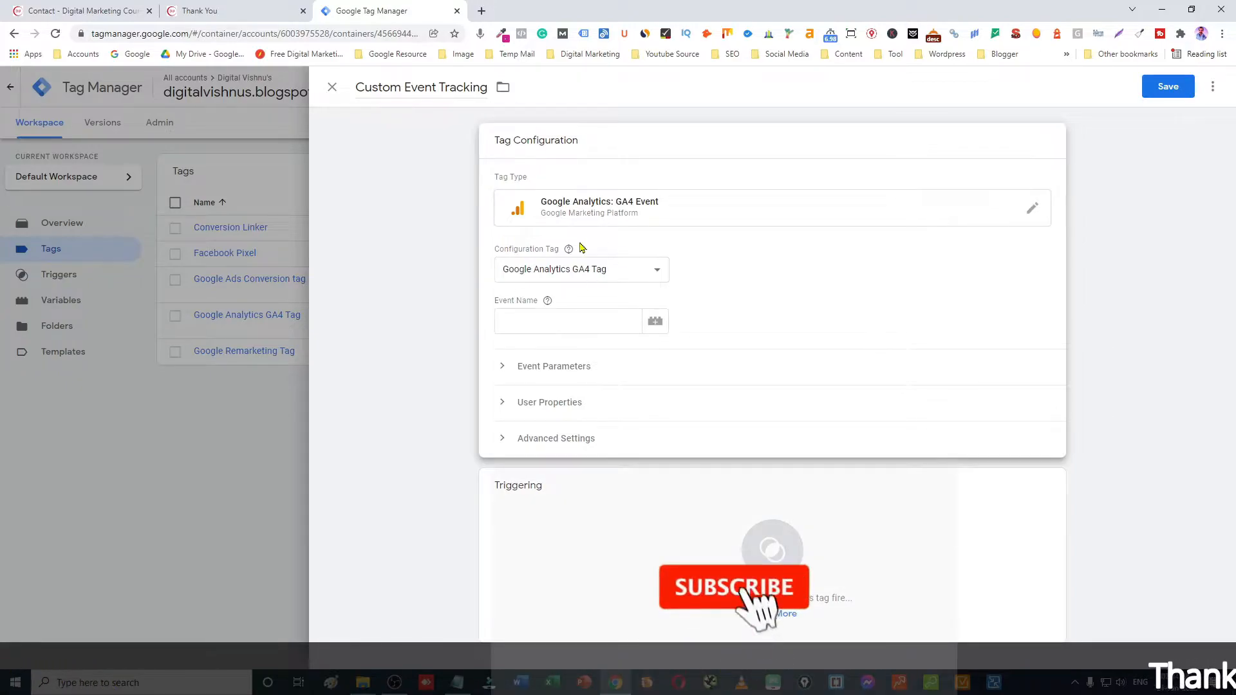
{"action": "mouse_move", "coordinate": [568, 249]}
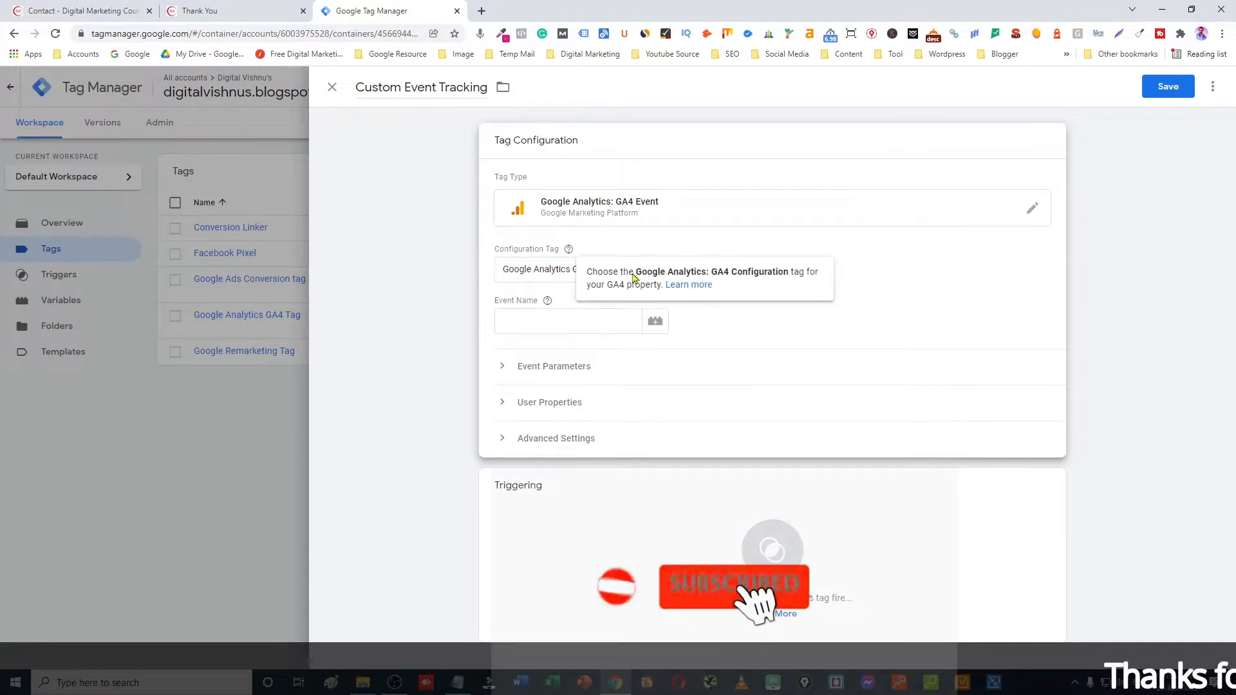
{"action": "left_click", "coordinate": [512, 323]}
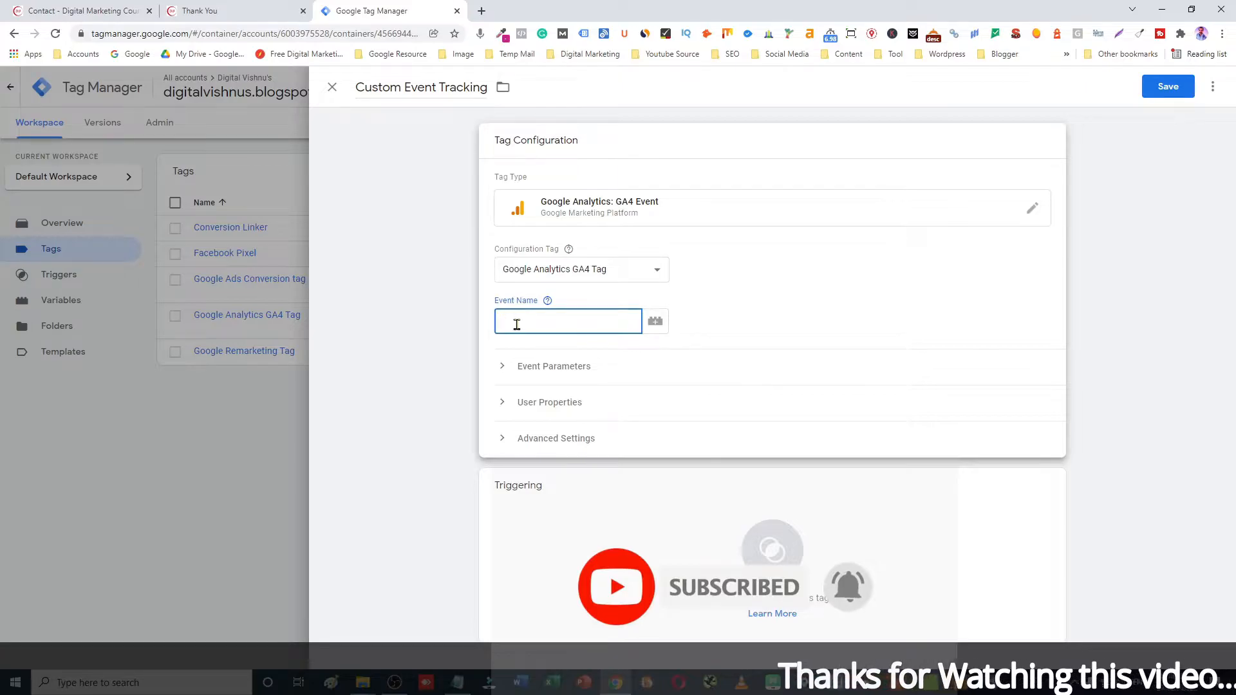
{"action": "type", "text": "Generate_lead"}
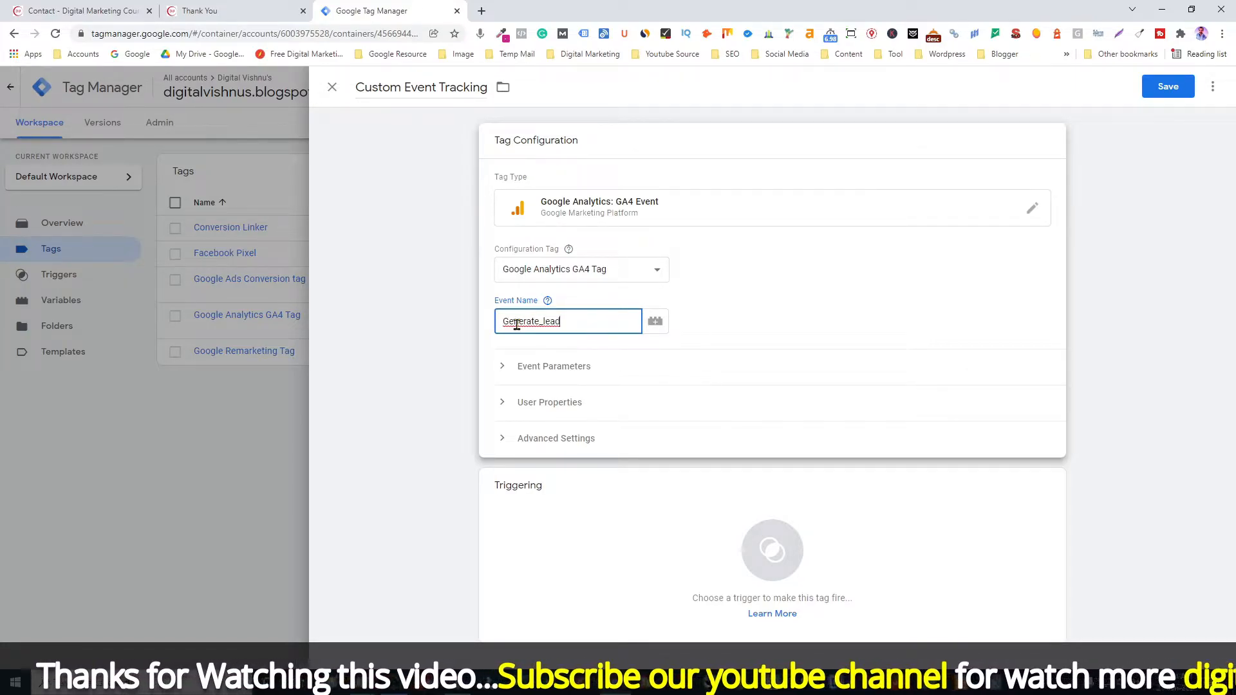
{"action": "left_click", "coordinate": [772, 550]}
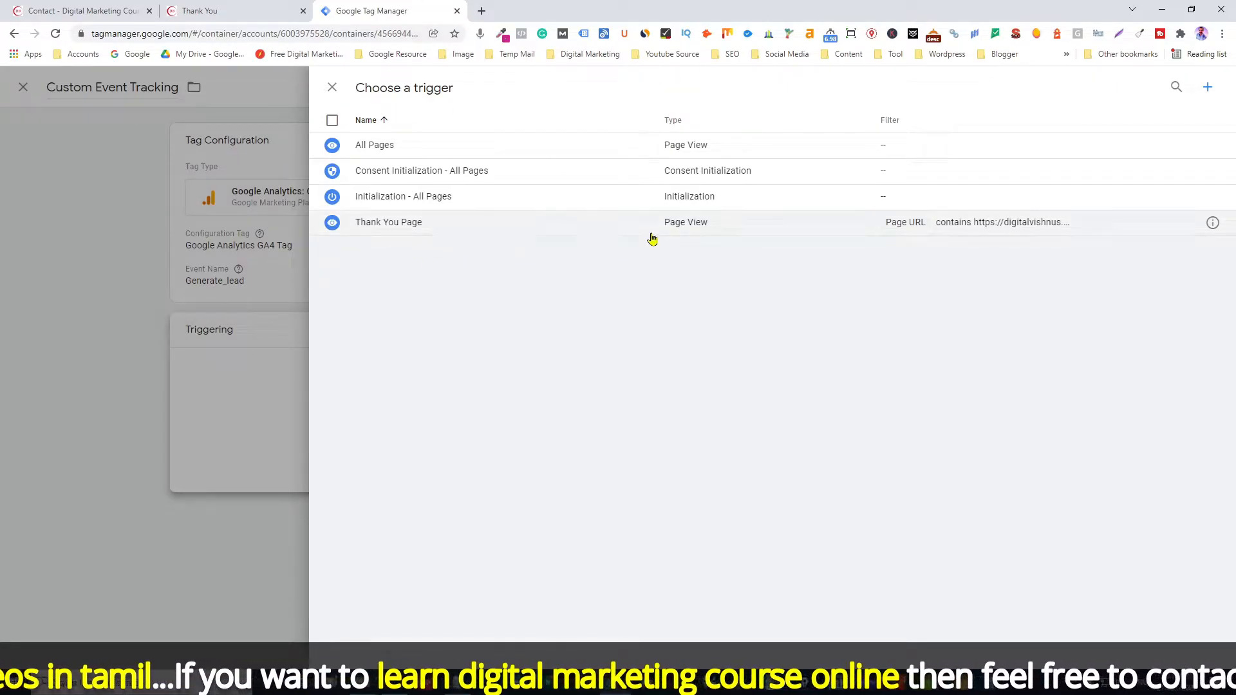
Step: Create a new Page View trigger named 'Thank You Page'
{"action": "left_click", "coordinate": [1208, 87]}
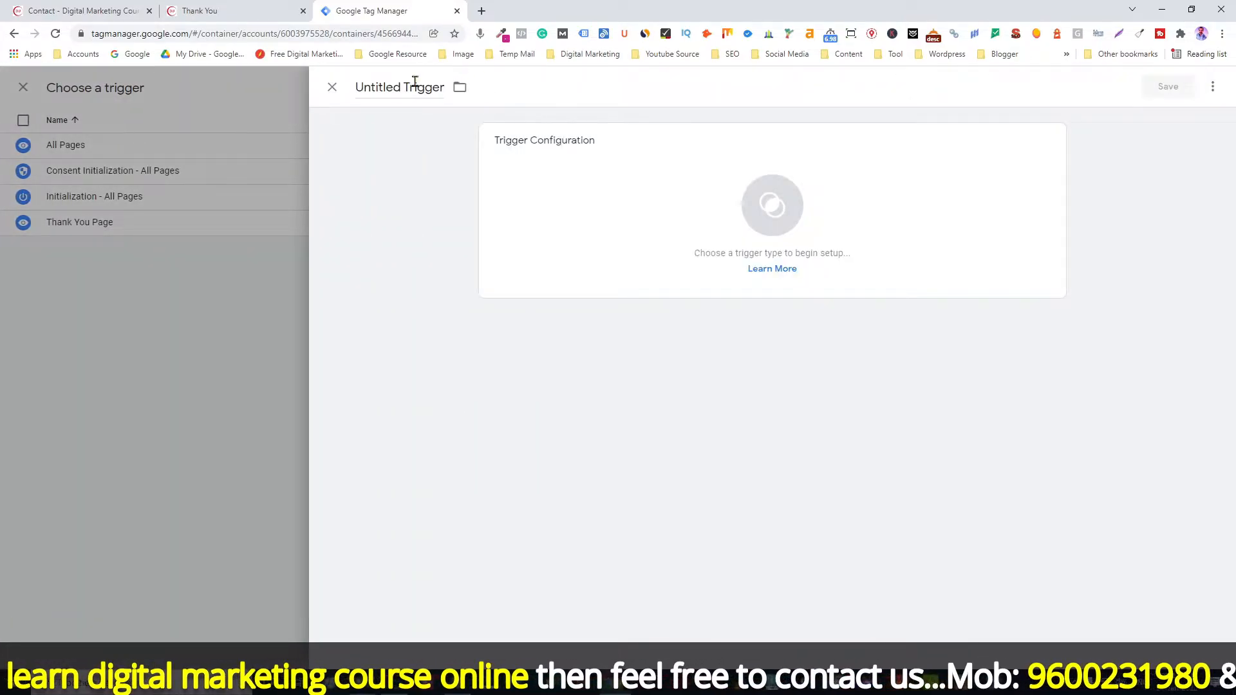
{"action": "left_click", "coordinate": [397, 89]}
{"action": "key", "text": "ctrl+a"}
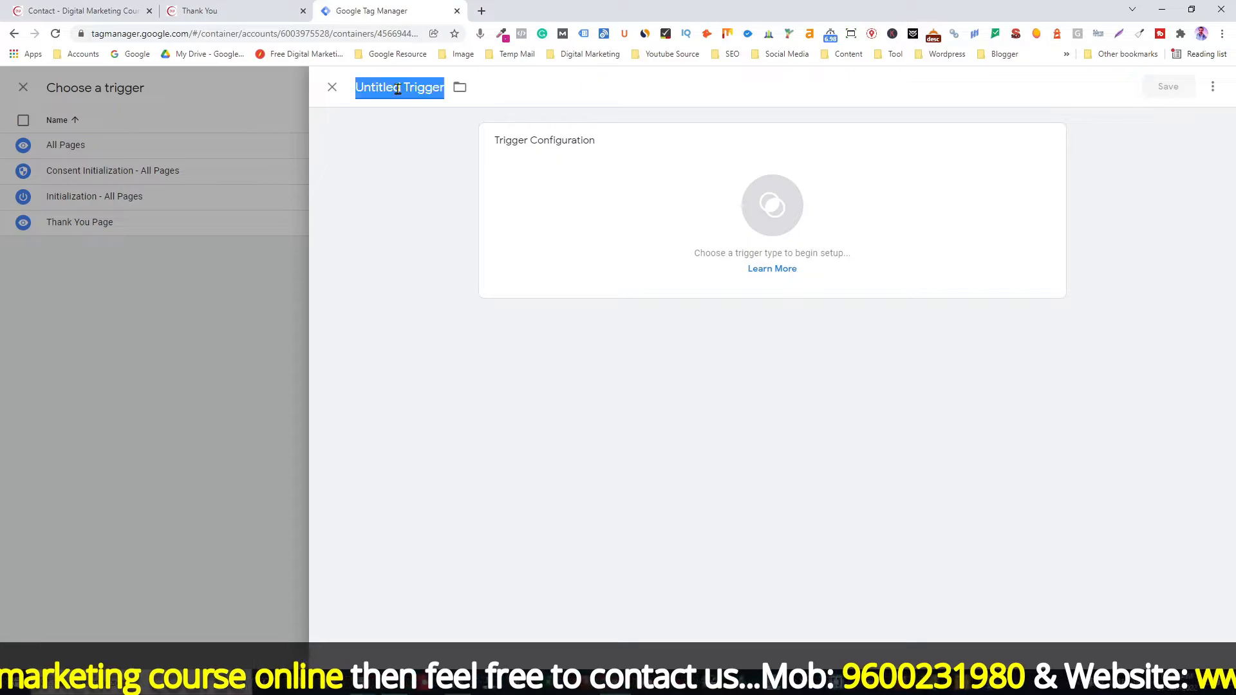
{"action": "type", "text": "Thank"}
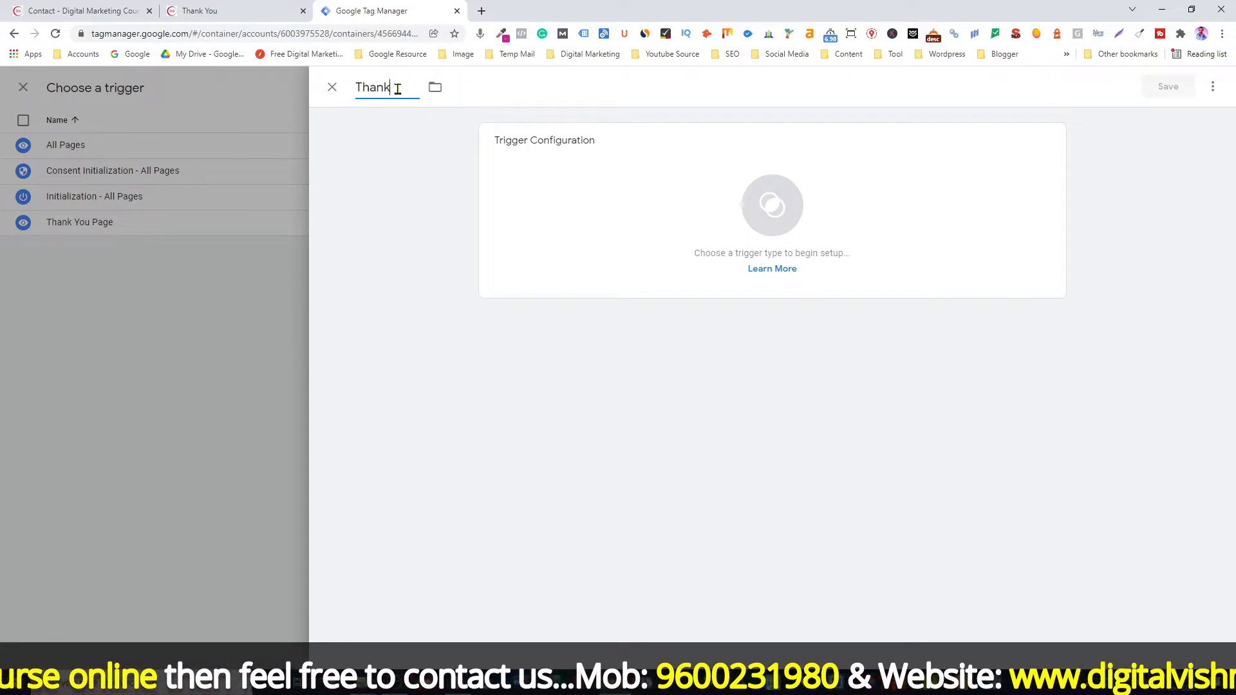
{"action": "type", "text": " You Page"}
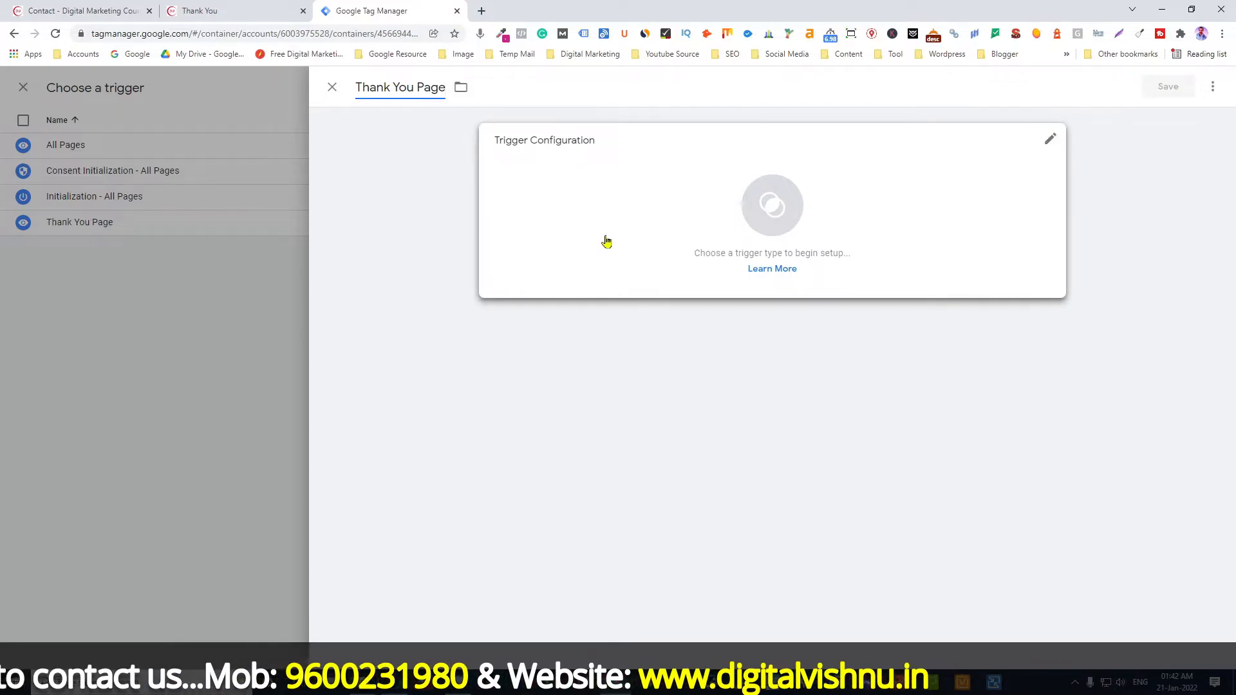
{"action": "left_click", "coordinate": [778, 218]}
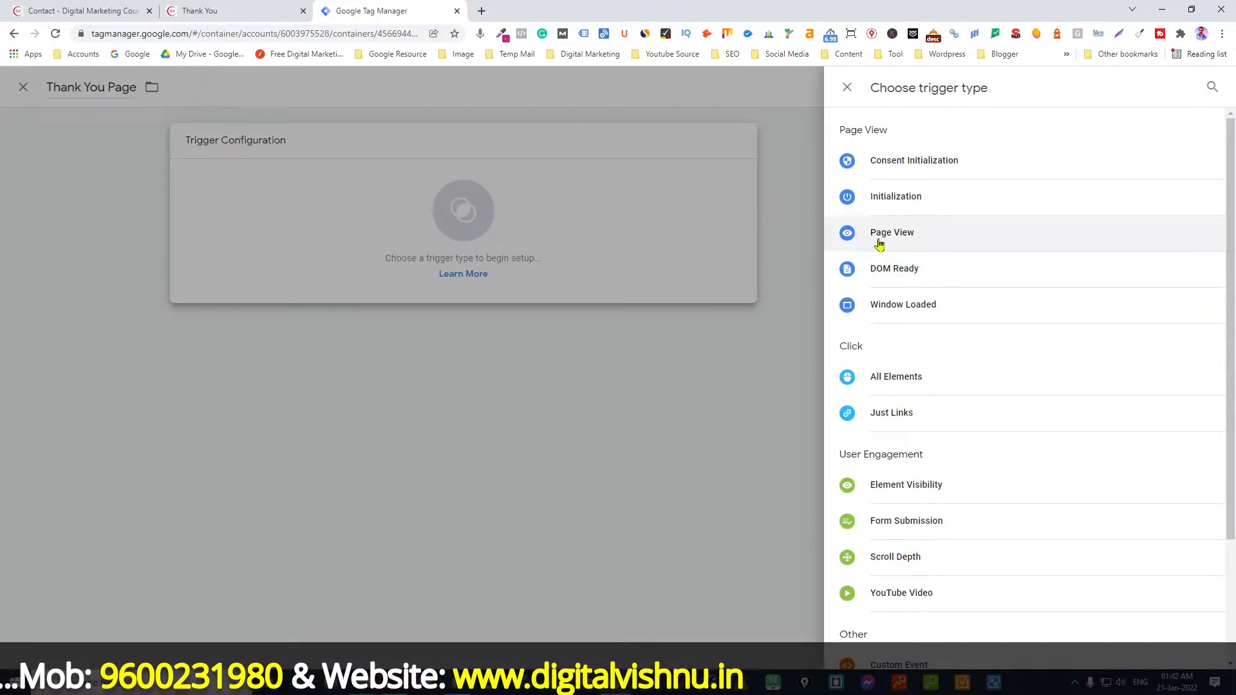
{"action": "left_click", "coordinate": [877, 236]}
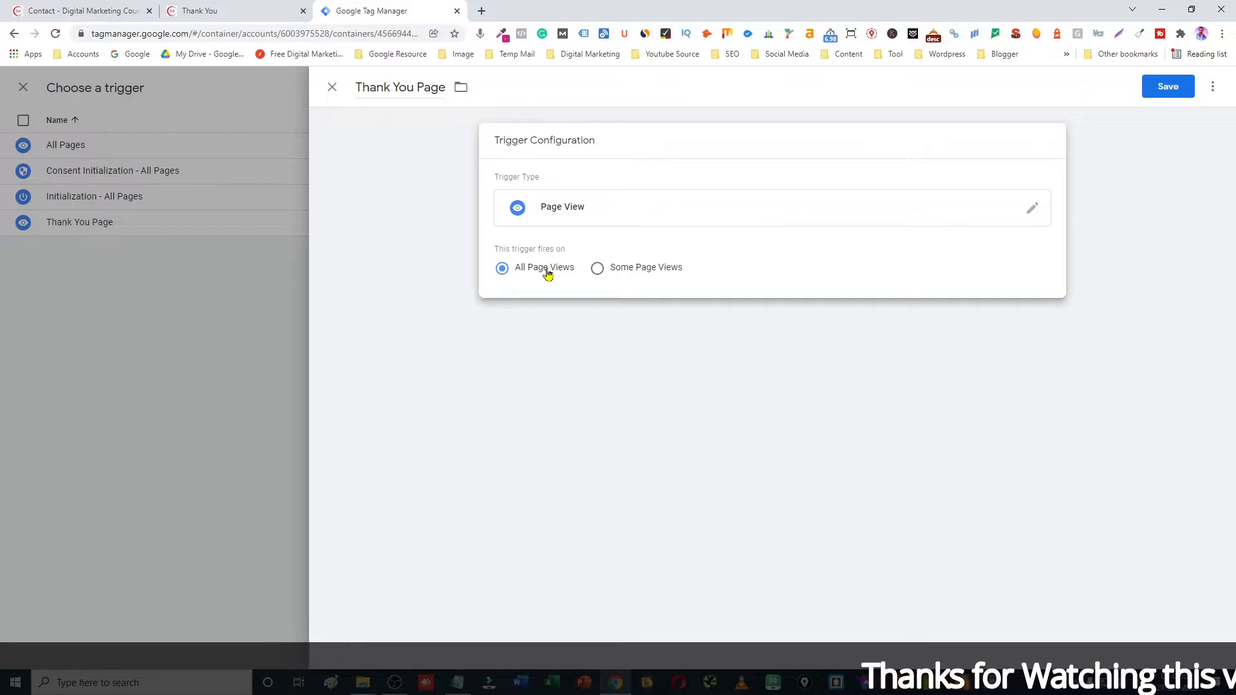
Step: Limit the trigger to Some Page Views where Page URL equals a value
{"action": "left_click", "coordinate": [598, 270]}
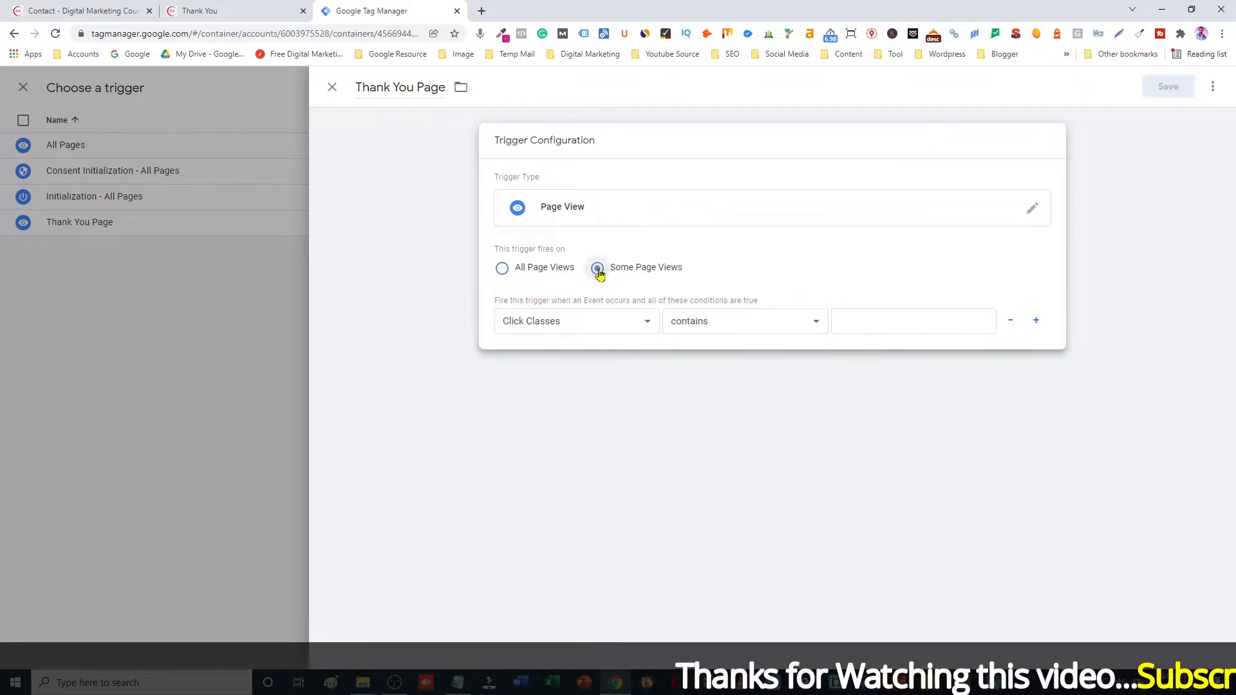
{"action": "left_click", "coordinate": [647, 328]}
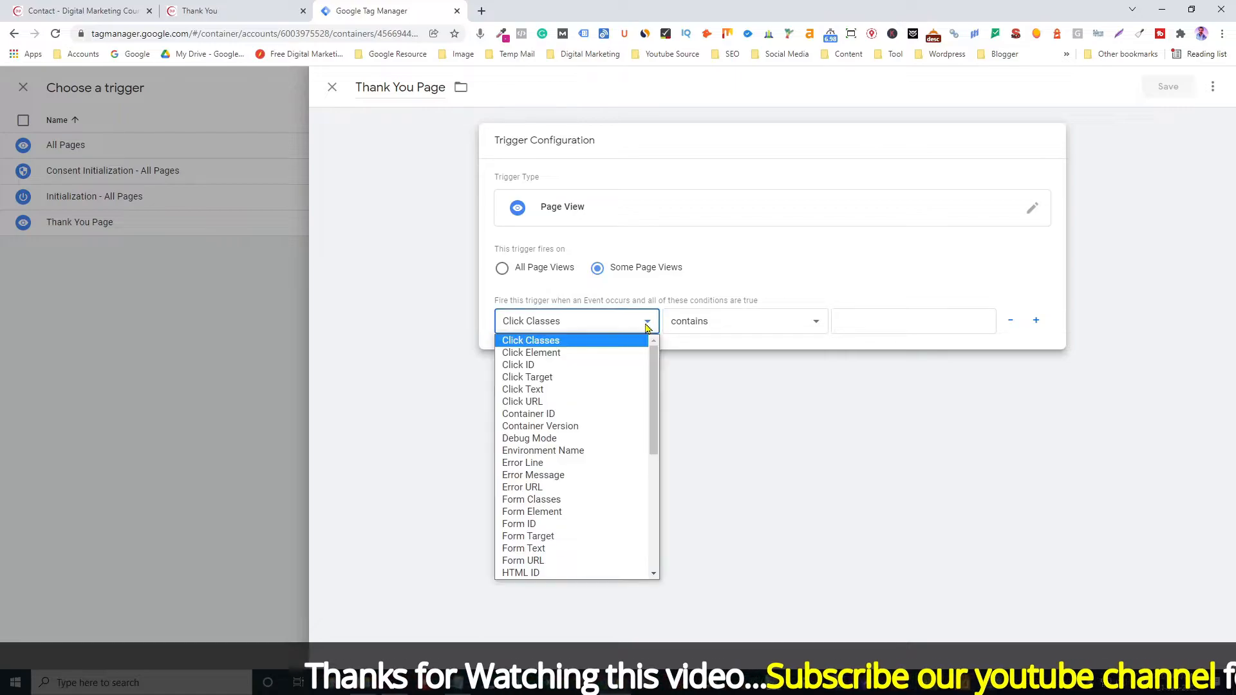
{"action": "scroll", "coordinate": [624, 389], "scroll_direction": "down", "scroll_amount": 5}
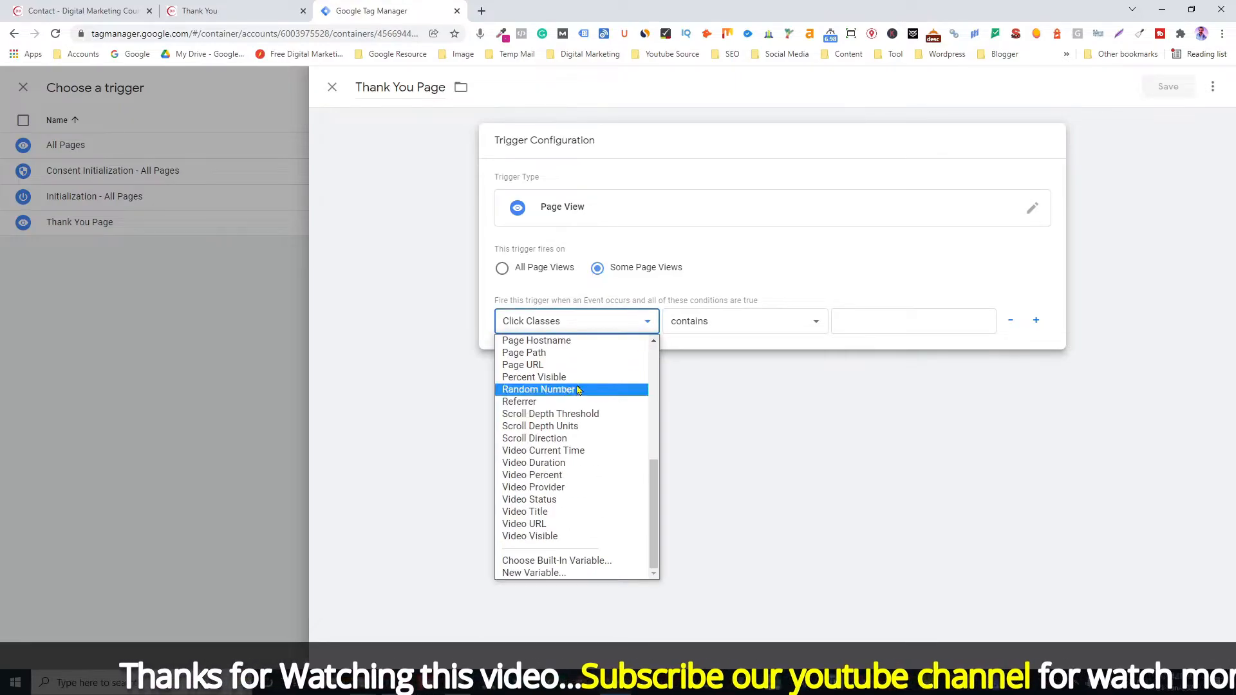
{"action": "left_click", "coordinate": [540, 368]}
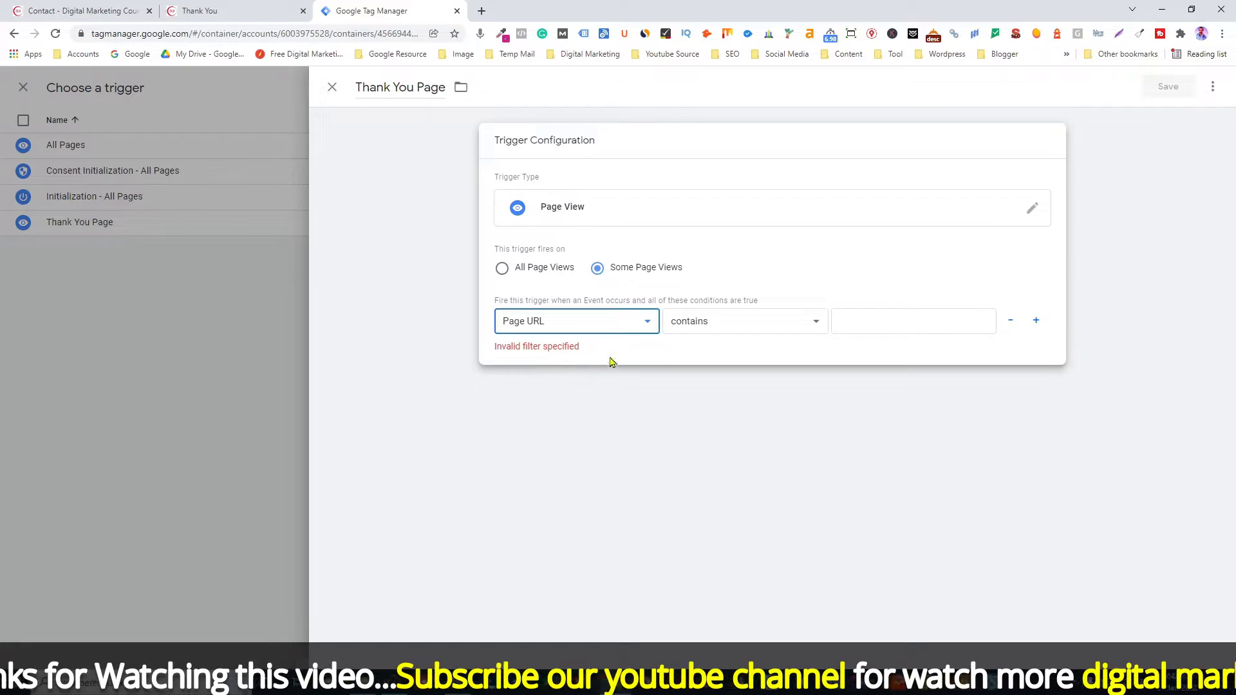
{"action": "left_click", "coordinate": [746, 325]}
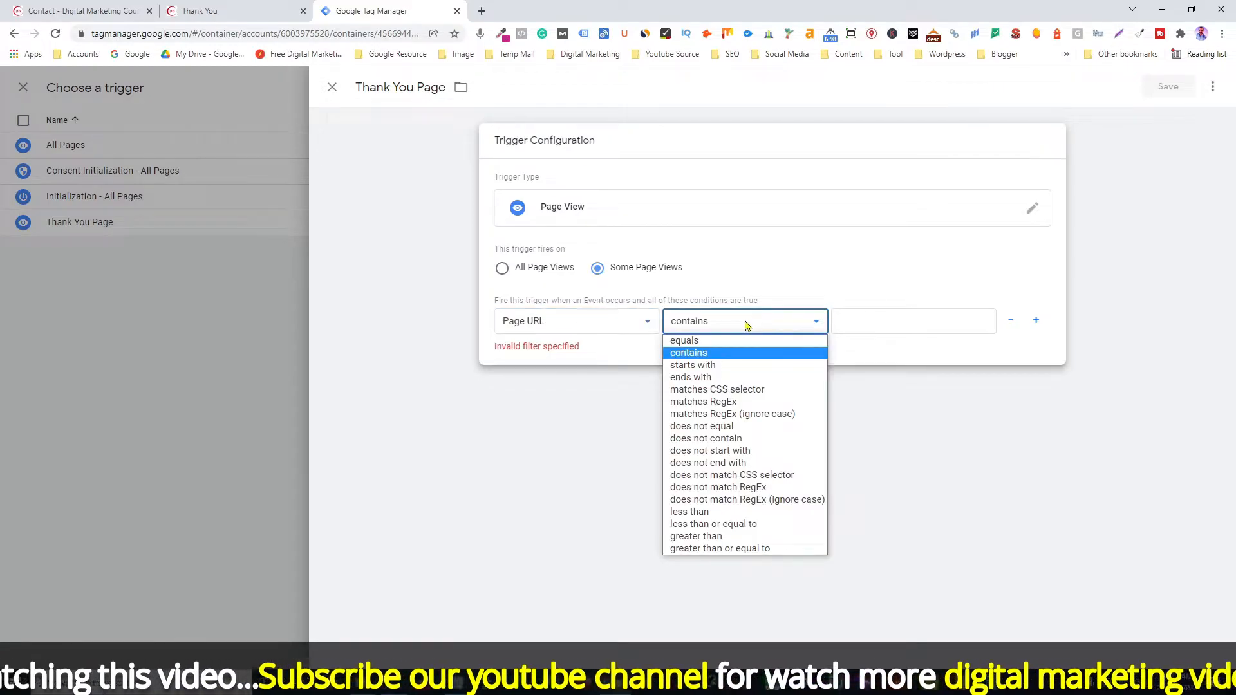
{"action": "left_click", "coordinate": [704, 341]}
Step: Copy the thank-you page URL, paste it as the condition value, and close the trigger editor
{"action": "left_click", "coordinate": [199, 11]}
{"action": "left_click", "coordinate": [248, 33]}
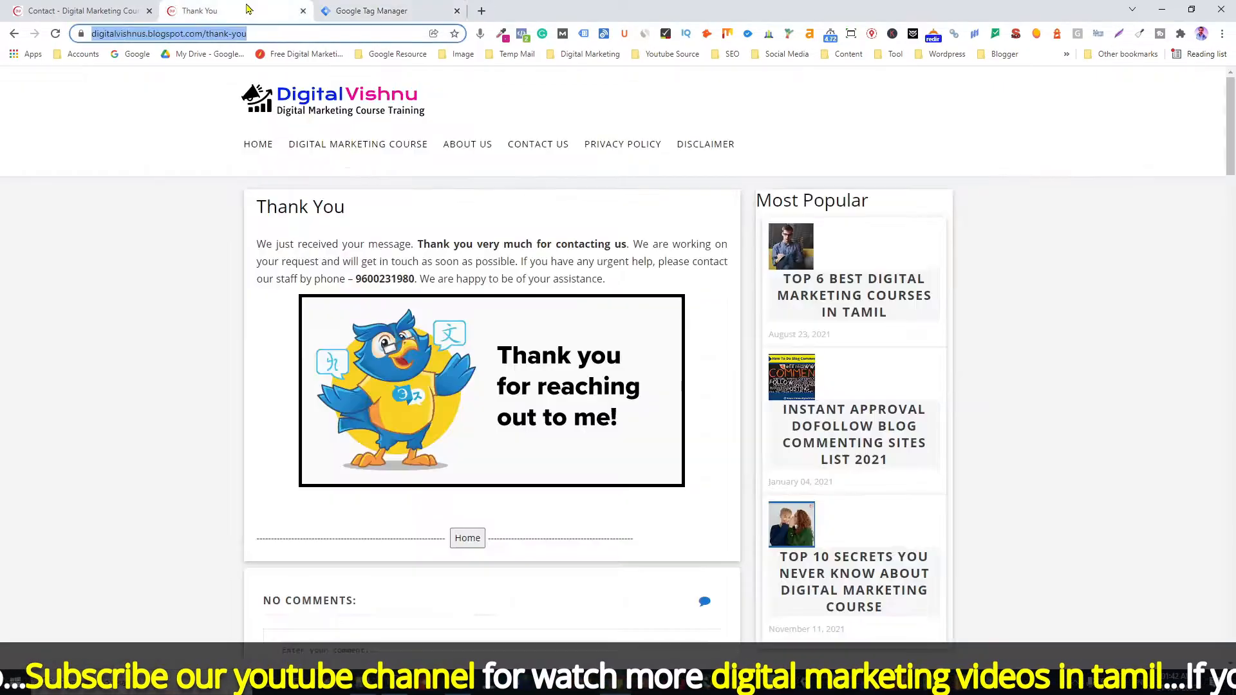
{"action": "right_click", "coordinate": [222, 37]}
{"action": "left_click", "coordinate": [251, 126]}
{"action": "left_click", "coordinate": [367, 11]}
{"action": "left_click", "coordinate": [880, 325]}
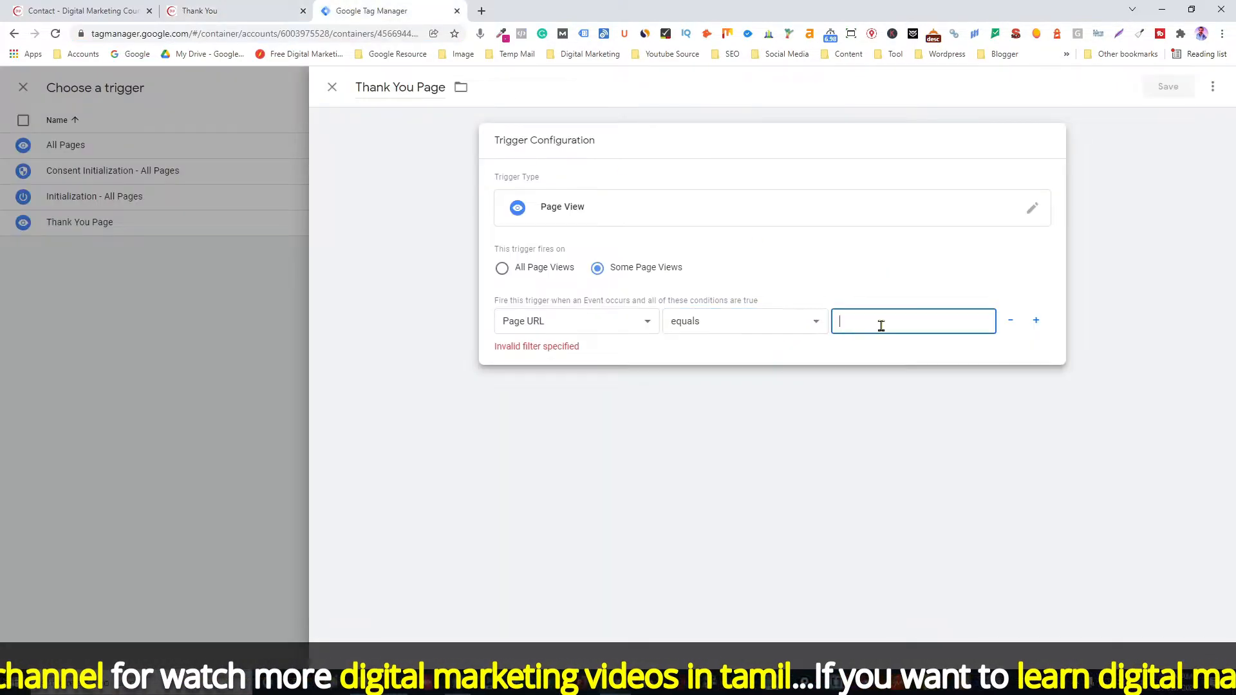
{"action": "key", "text": "ctrl+v"}
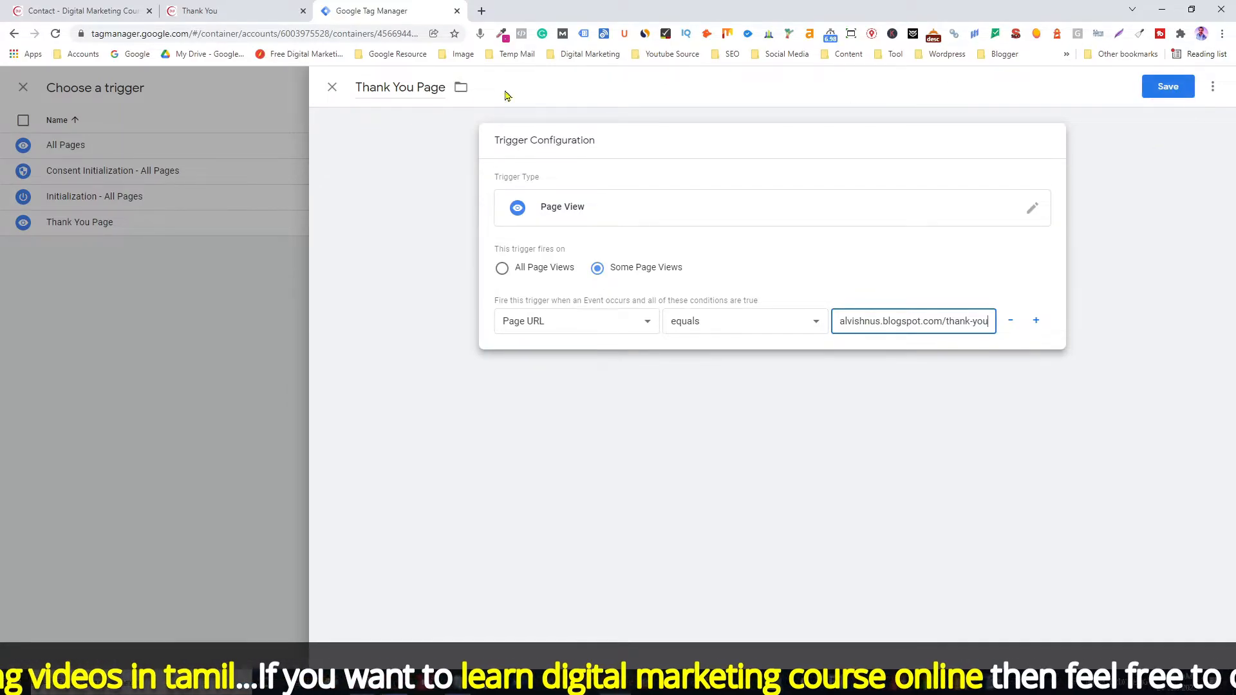
{"action": "left_click", "coordinate": [332, 90]}
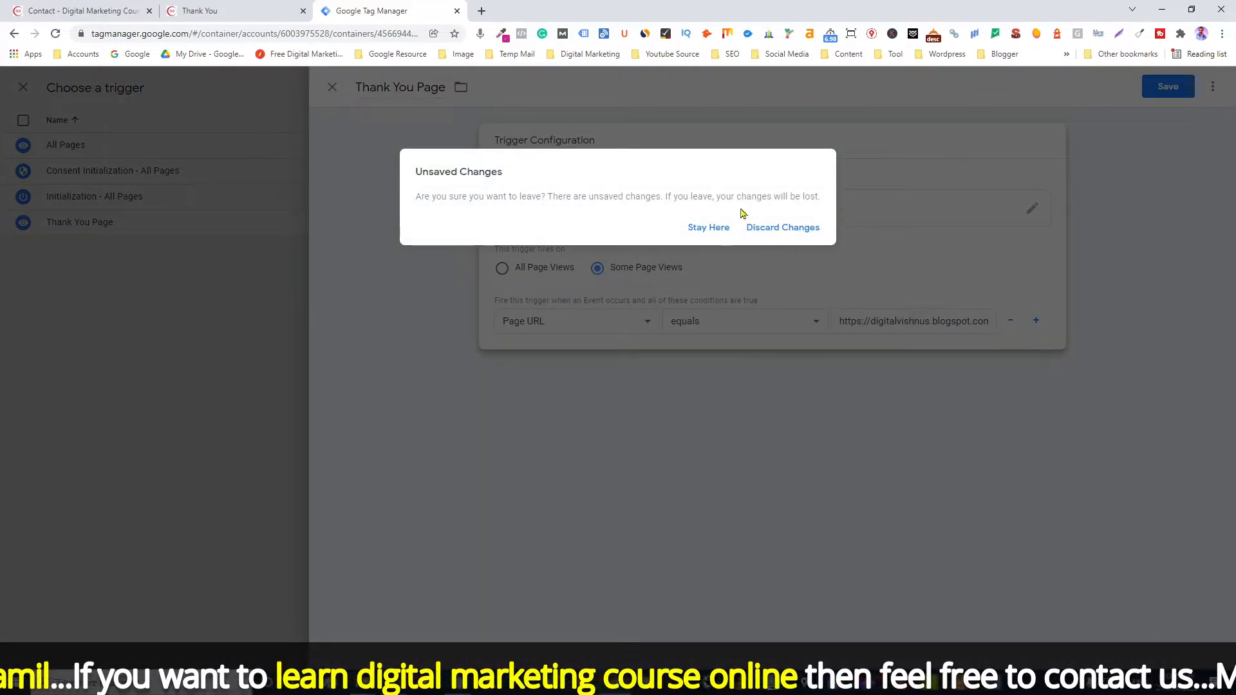
Step: Discard the draft trigger, attach the existing Thank You Page trigger, save the tag, and start Preview
{"action": "left_click", "coordinate": [774, 231]}
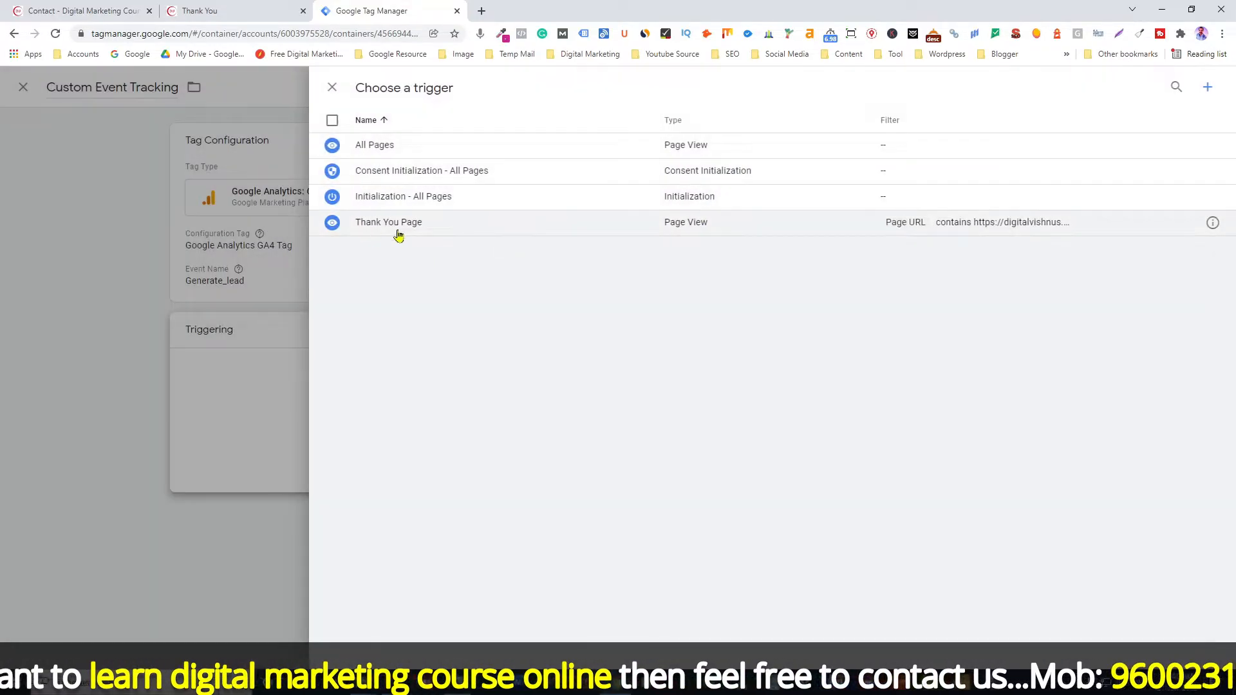
{"action": "left_click", "coordinate": [432, 231]}
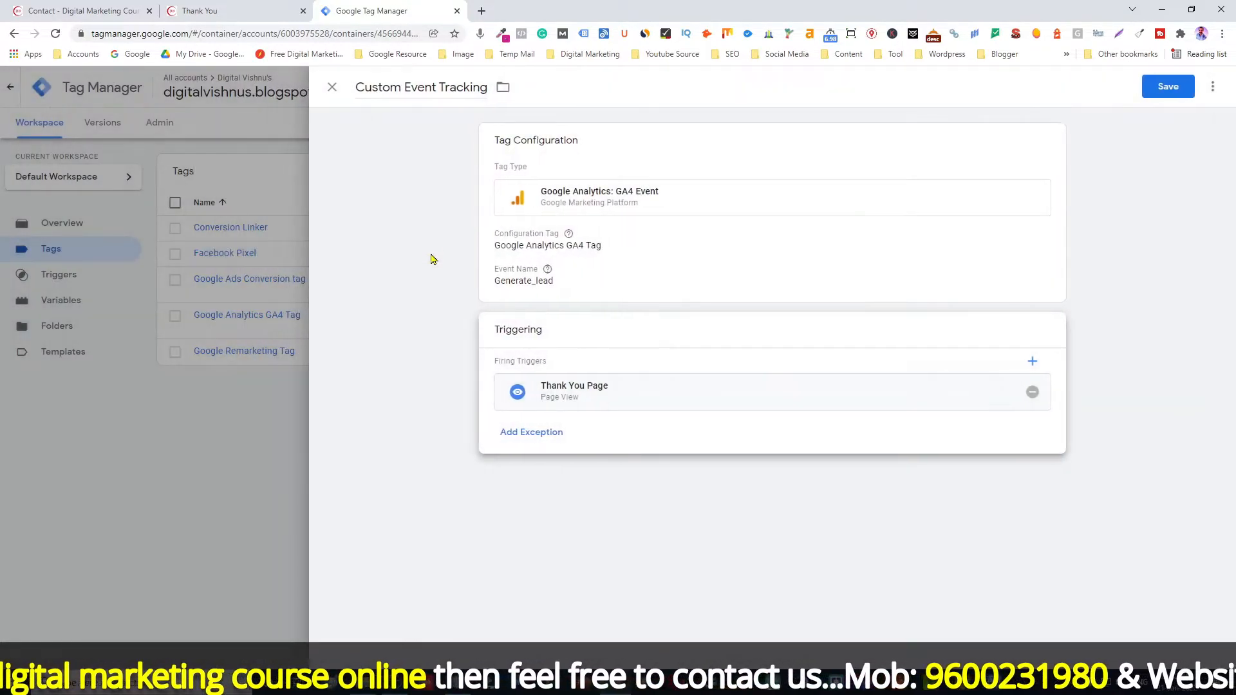
{"action": "left_click", "coordinate": [1154, 92]}
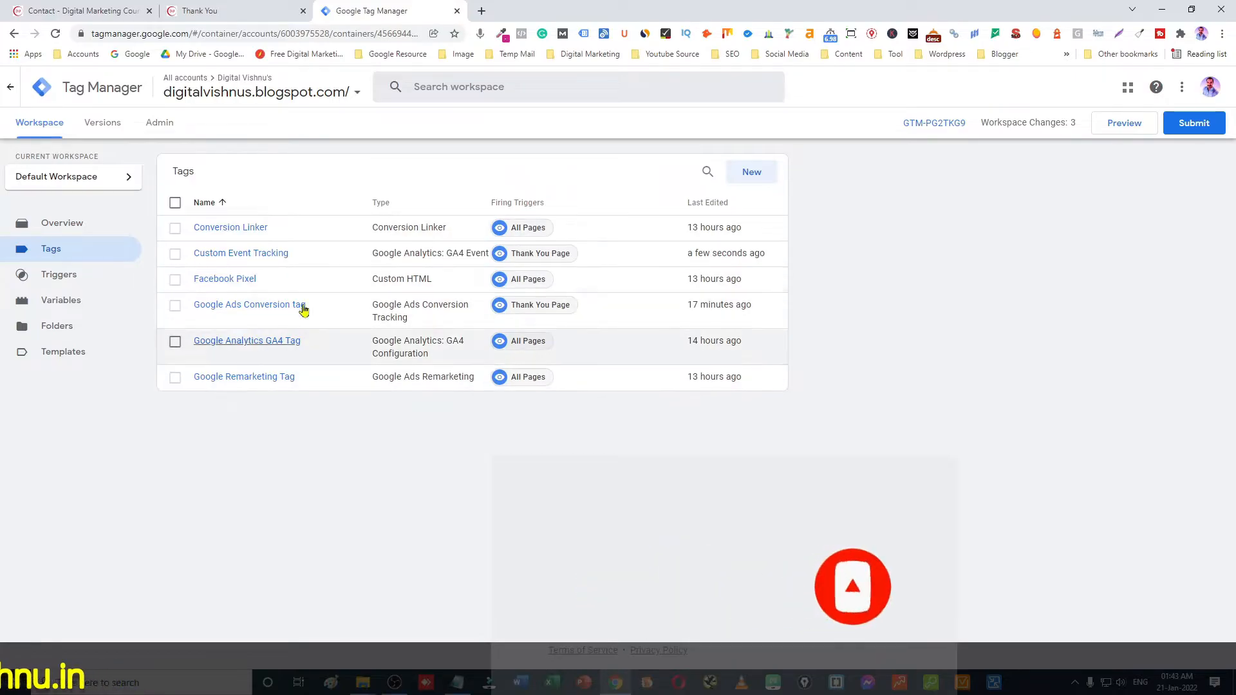
{"action": "left_click", "coordinate": [1118, 127]}
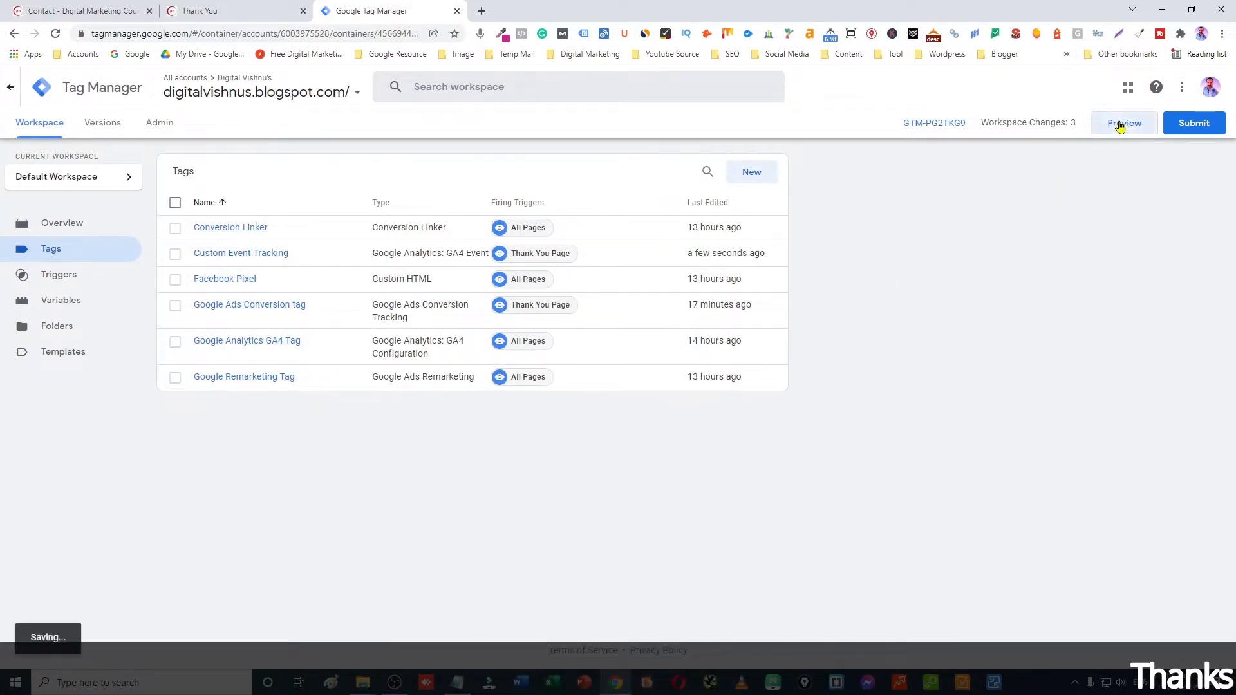
Step: Connect Tag Assistant to the blog's contact page and confirm Custom Event Tracking is under Tags Not Fired
{"action": "left_click", "coordinate": [66, 12]}
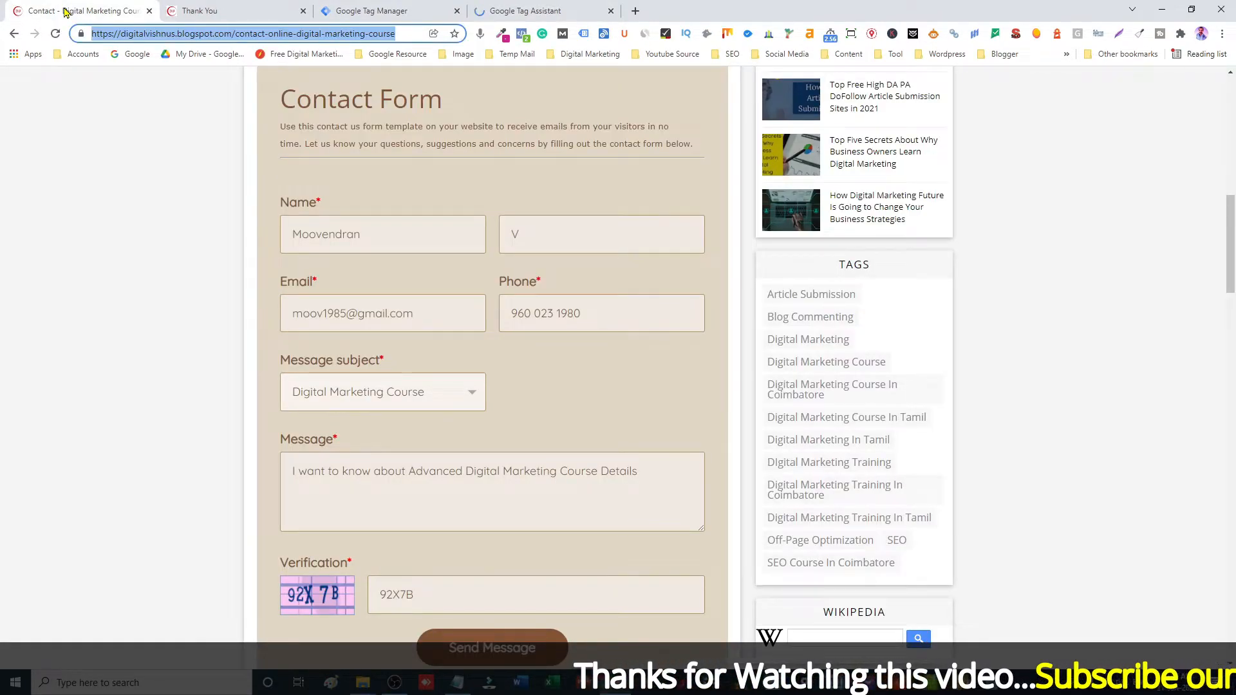
{"action": "left_click", "coordinate": [516, 10]}
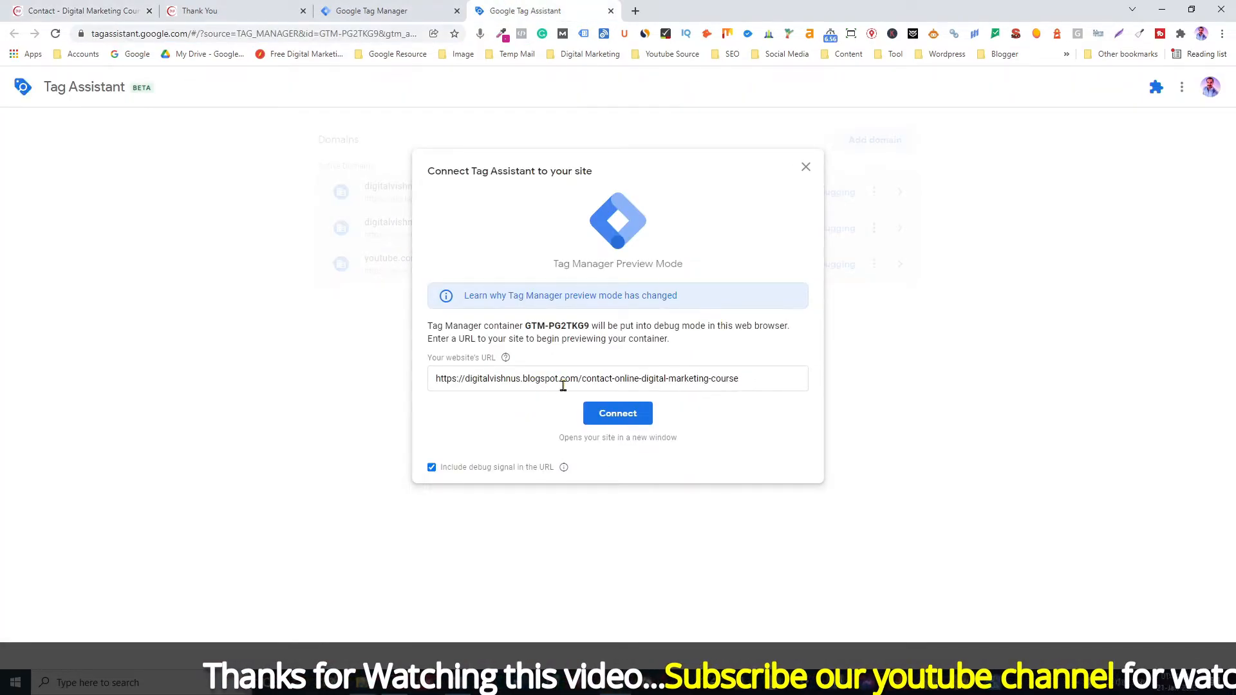
{"action": "left_click", "coordinate": [613, 420]}
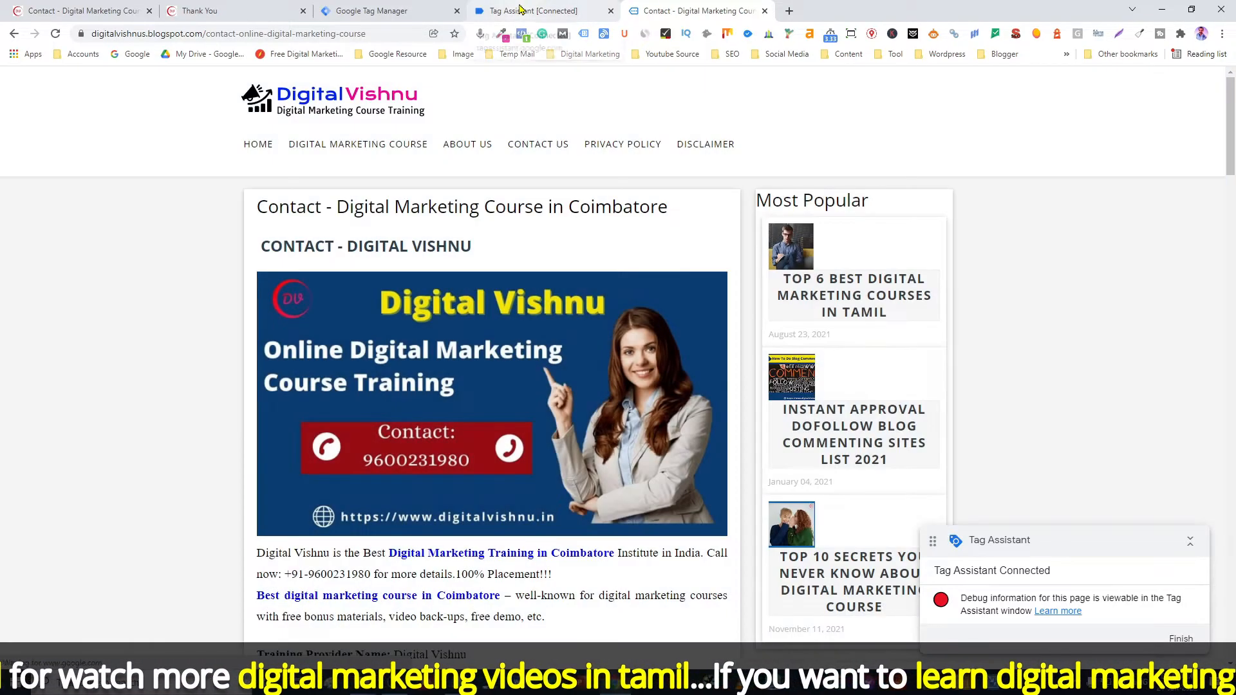
{"action": "left_click", "coordinate": [520, 10]}
{"action": "left_click", "coordinate": [621, 311]}
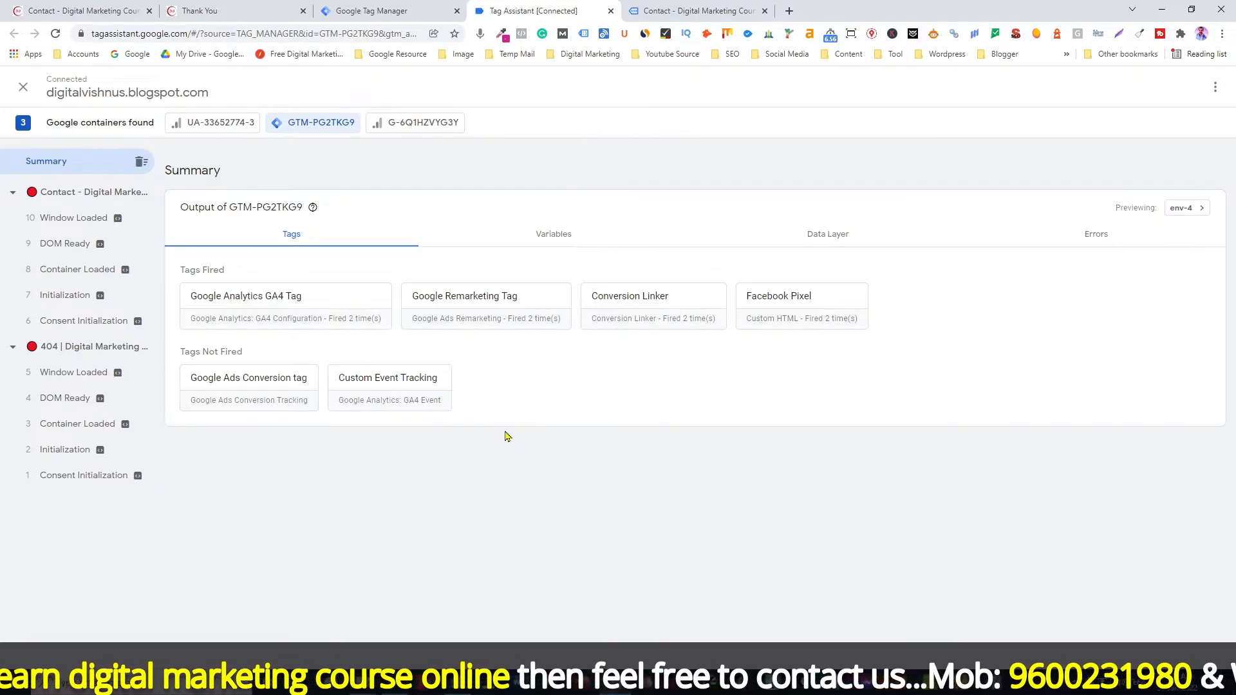
{"action": "left_click", "coordinate": [646, 9]}
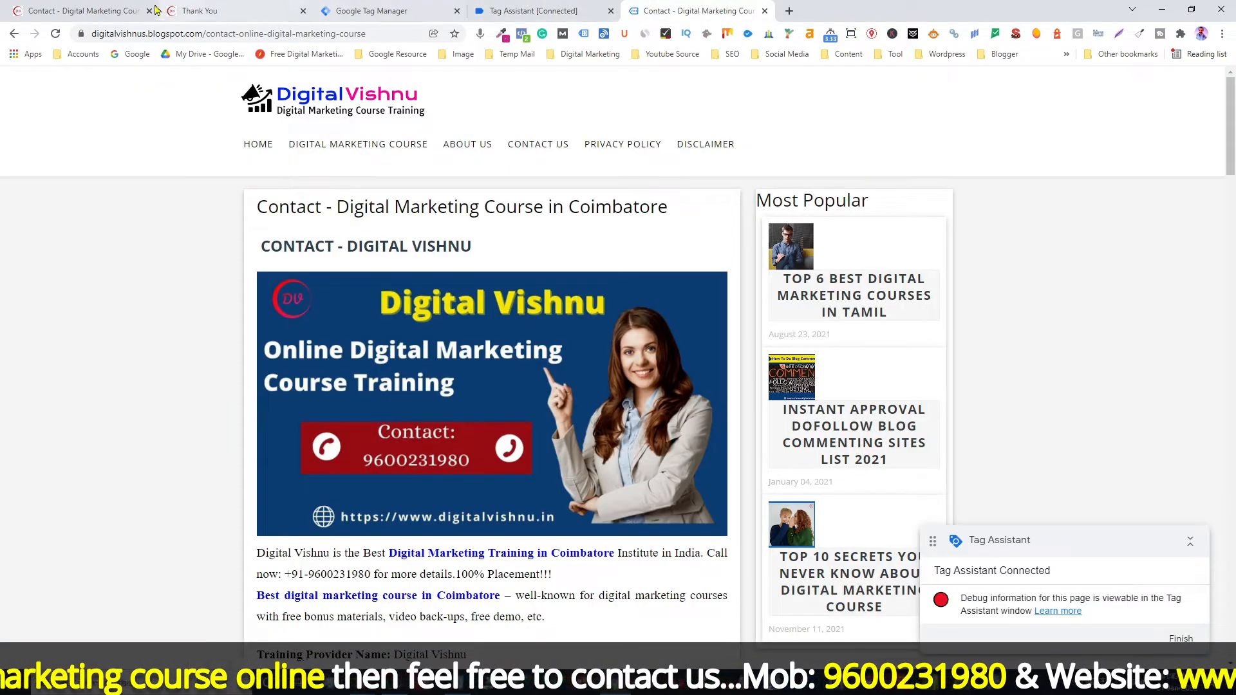
Step: Enter the contact's first name, last name, e-mail address and phone number in the contact form
{"action": "scroll", "coordinate": [146, 166], "scroll_direction": "down", "scroll_amount": 6}
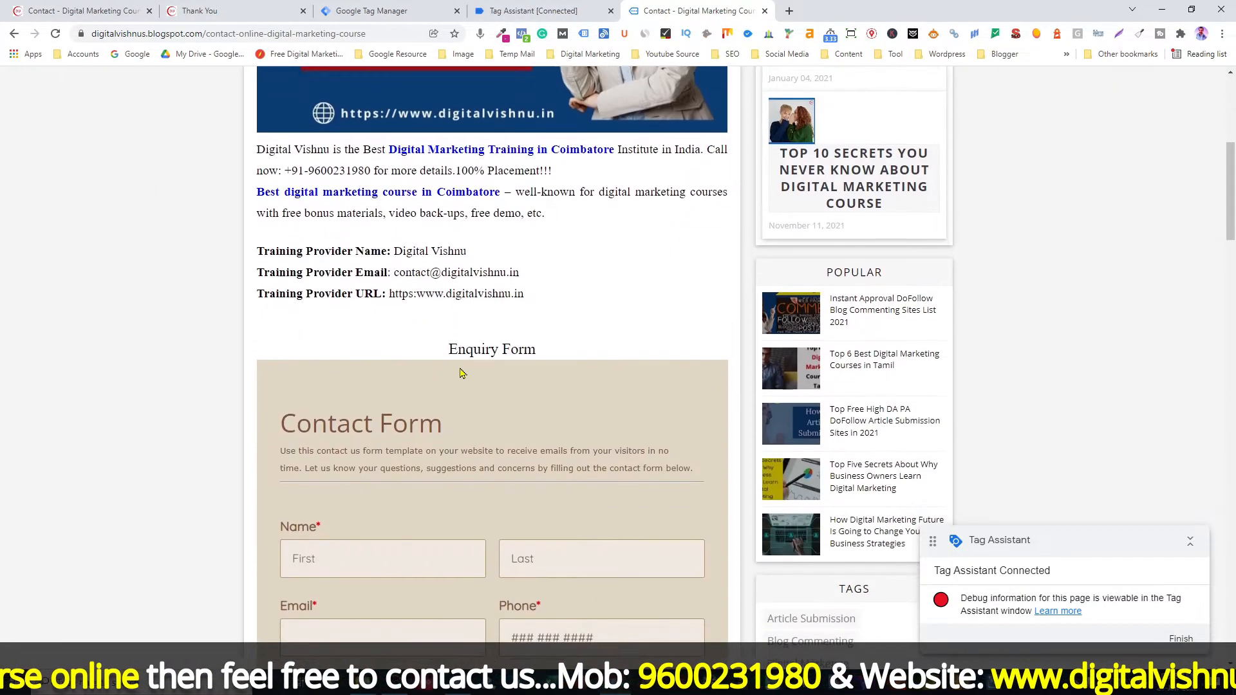
{"action": "scroll", "coordinate": [505, 373], "scroll_direction": "down", "scroll_amount": 4}
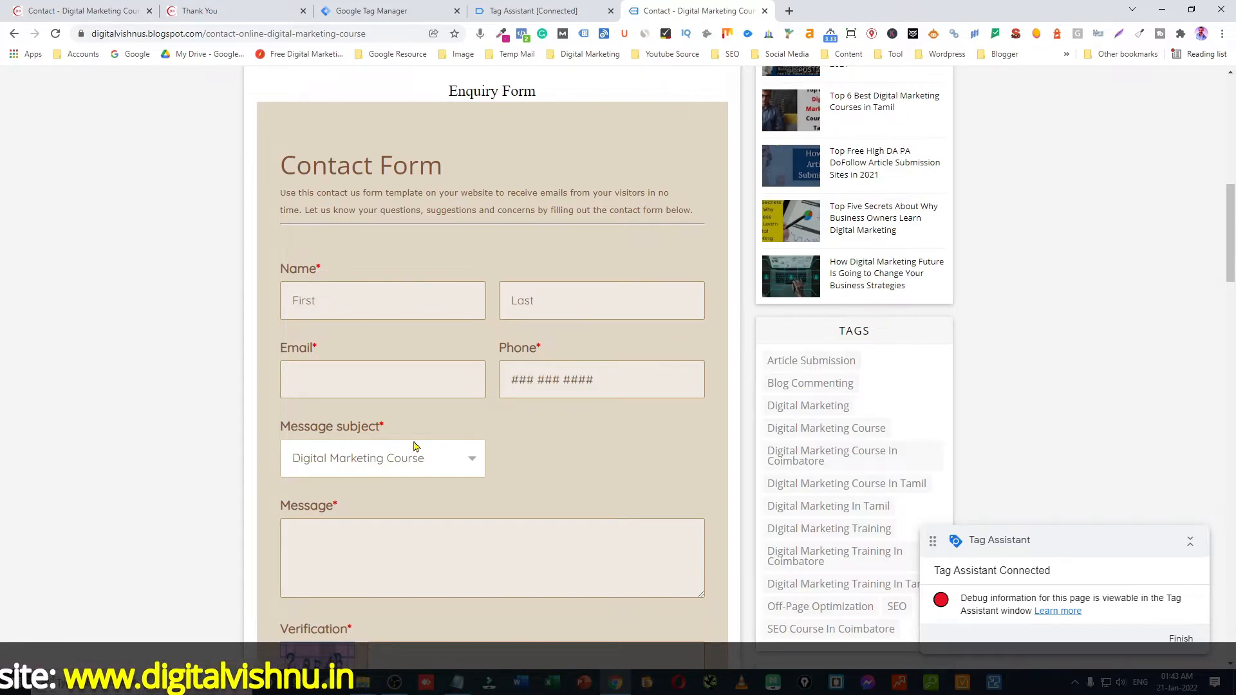
{"action": "left_click", "coordinate": [311, 306]}
{"action": "type", "text": "Kabrel"}
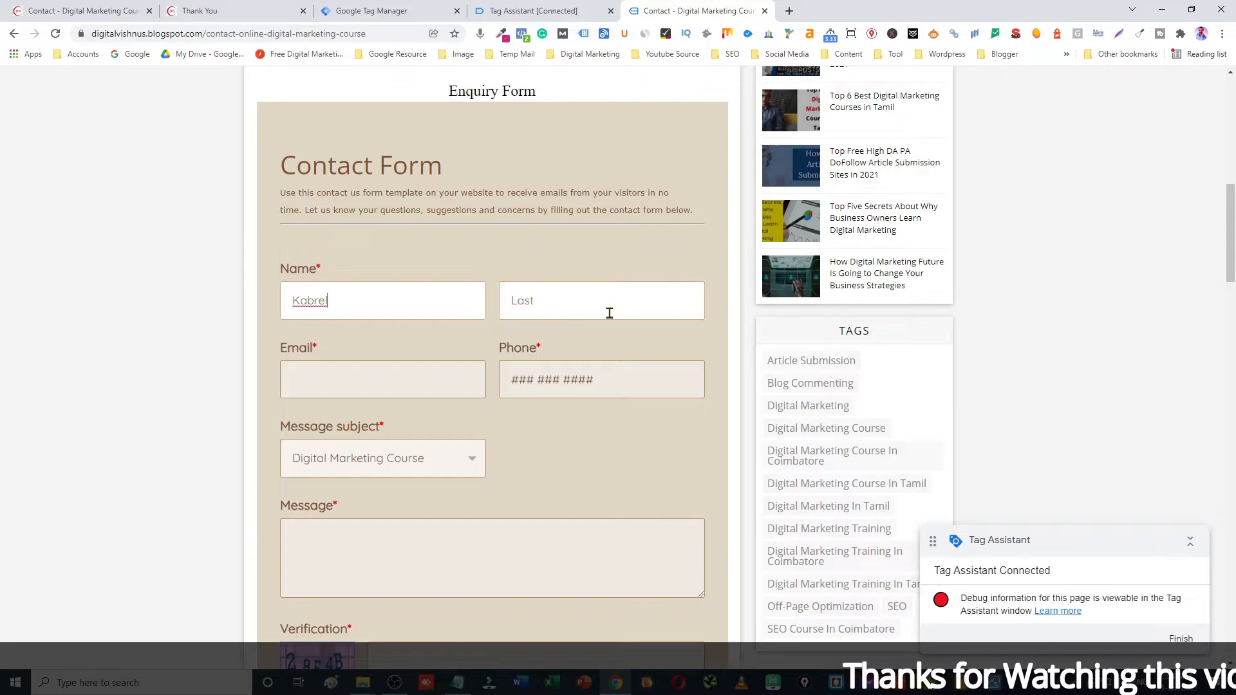
{"action": "left_click", "coordinate": [545, 301]}
{"action": "type", "text": "V"}
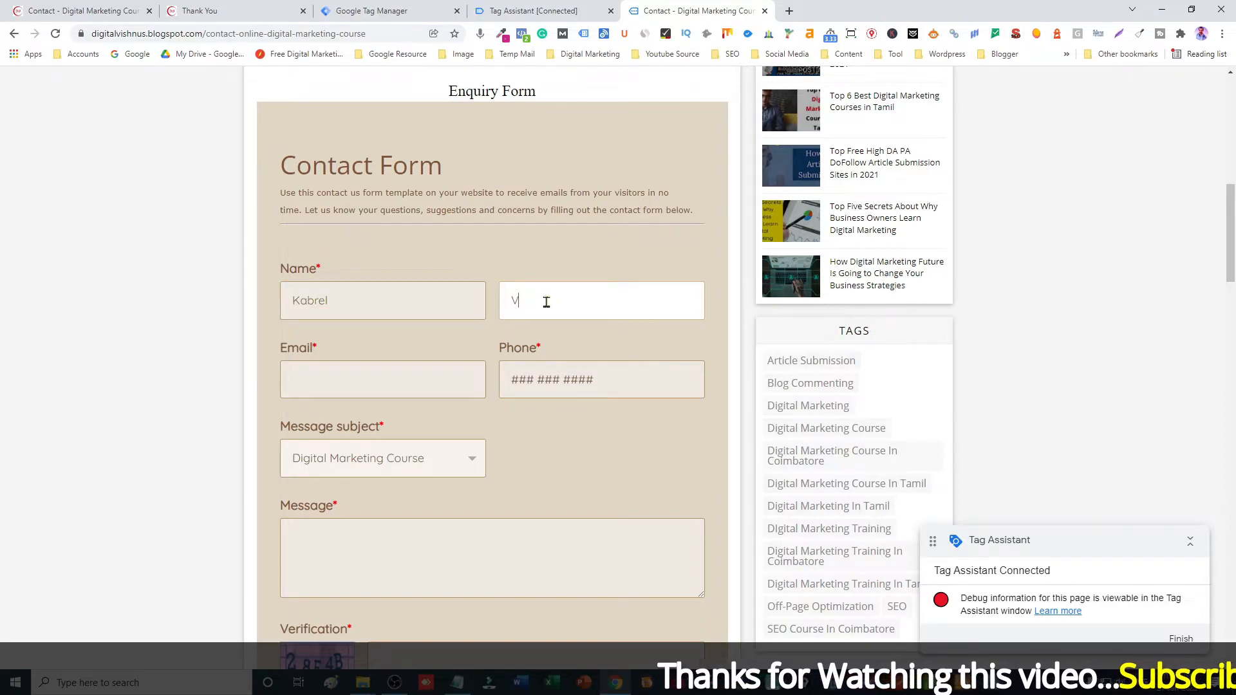
{"action": "left_click", "coordinate": [379, 387]}
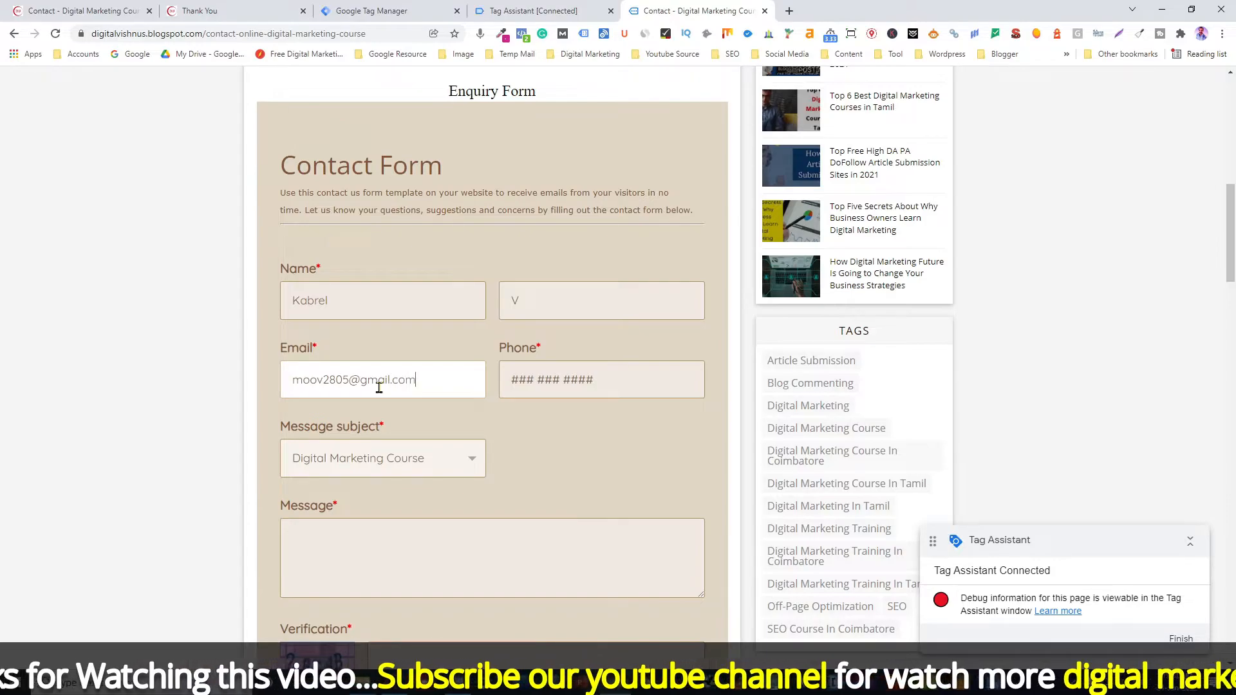
{"action": "left_click", "coordinate": [518, 382]}
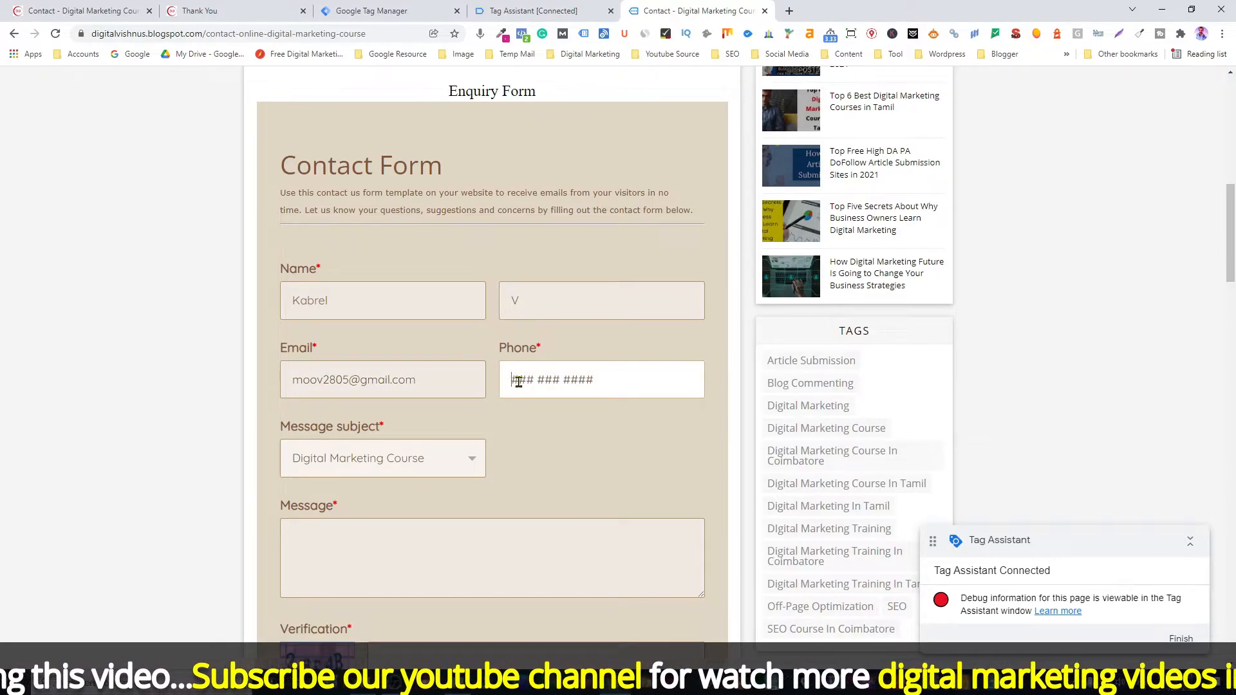
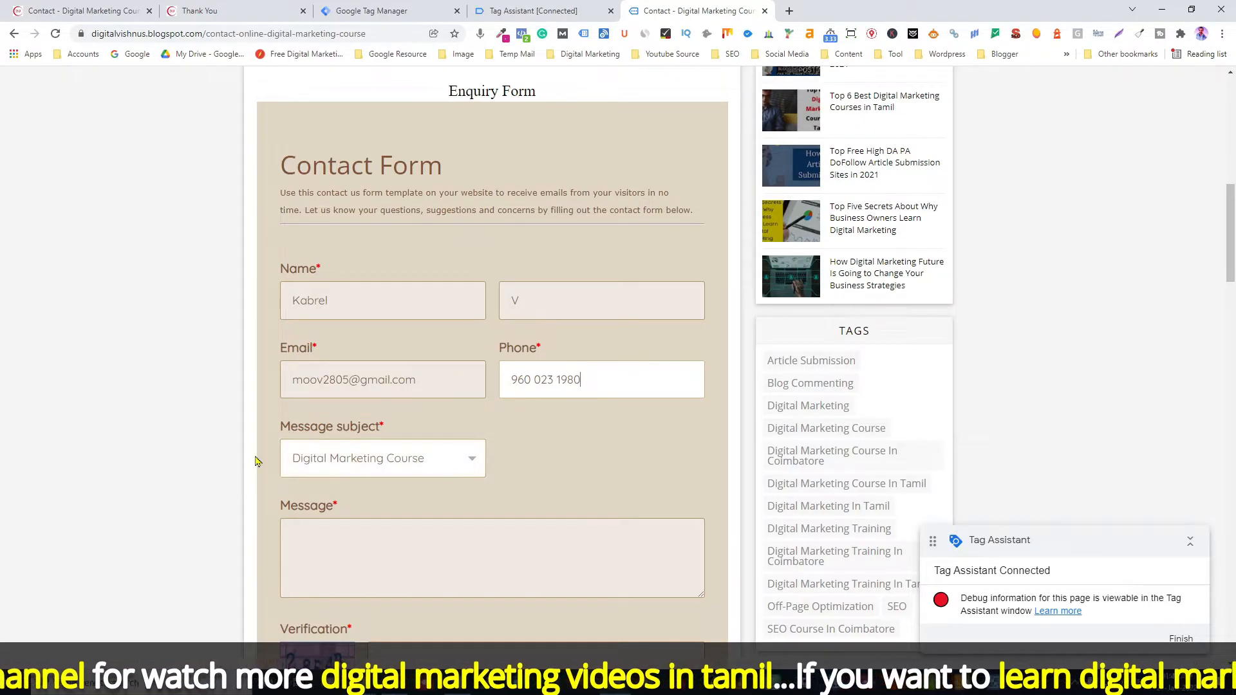
Step: Choose subject 'Digital Marketing Internship' and type a message asking about the DM internship
{"action": "left_click", "coordinate": [415, 459]}
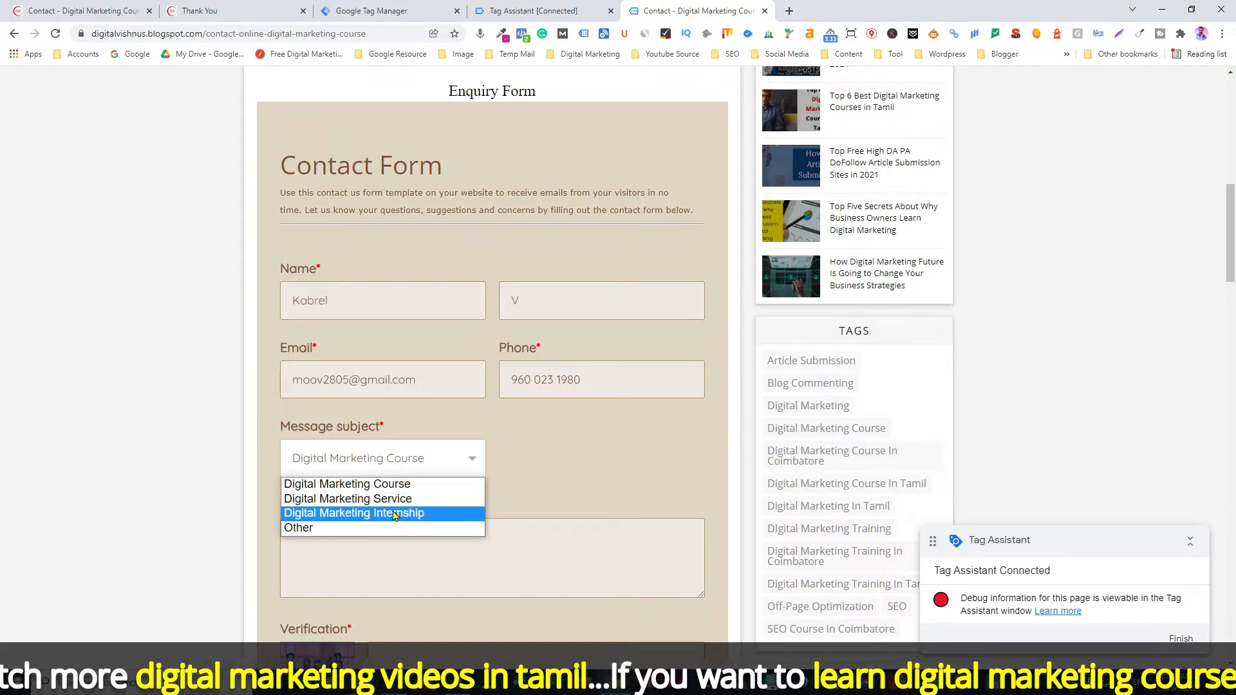
{"action": "left_click", "coordinate": [393, 512]}
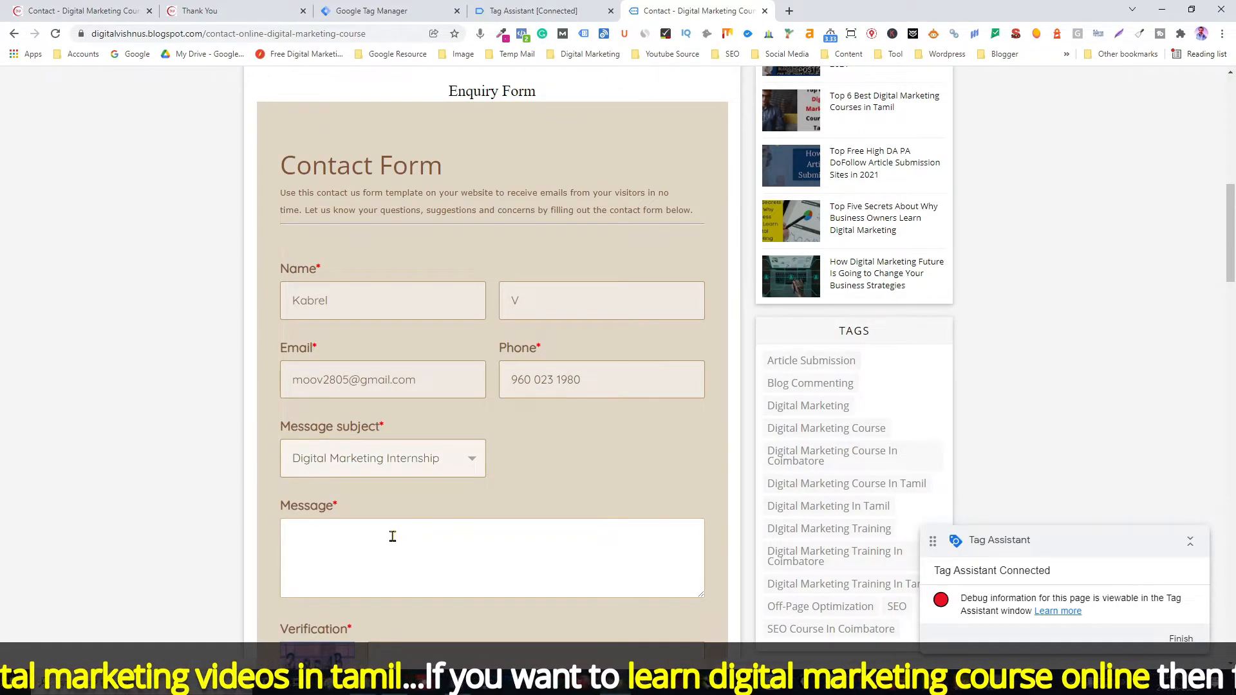
{"action": "type", "text": "ant"}
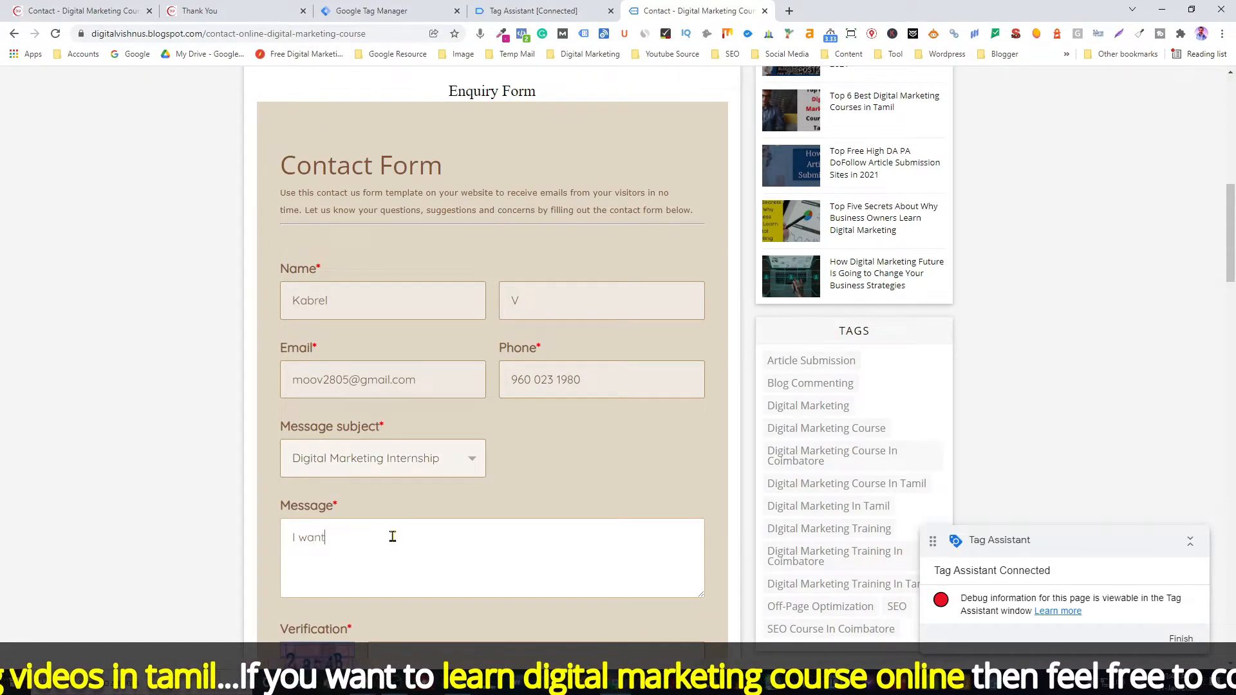
{"action": "type", "text": " to know Abou"}
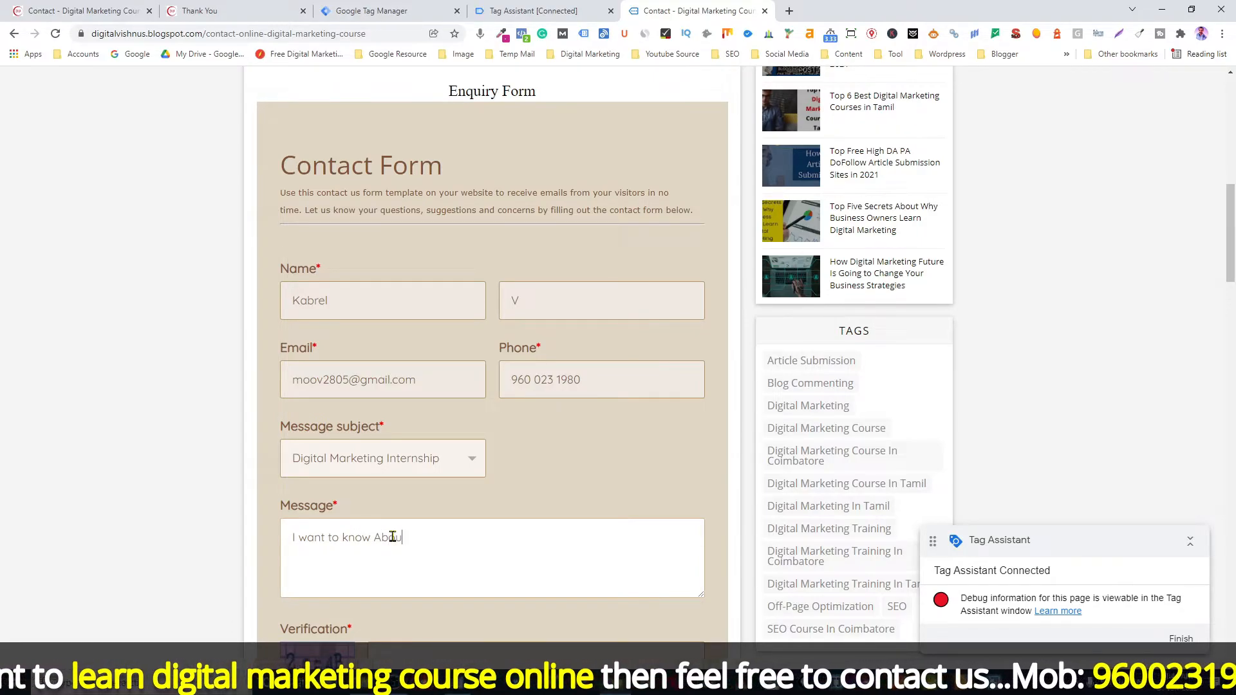
{"action": "type", "text": "rt"}
{"action": "key", "text": "BackSpace"}
{"action": "key", "text": "BackSpace"}
{"action": "type", "text": "t"}
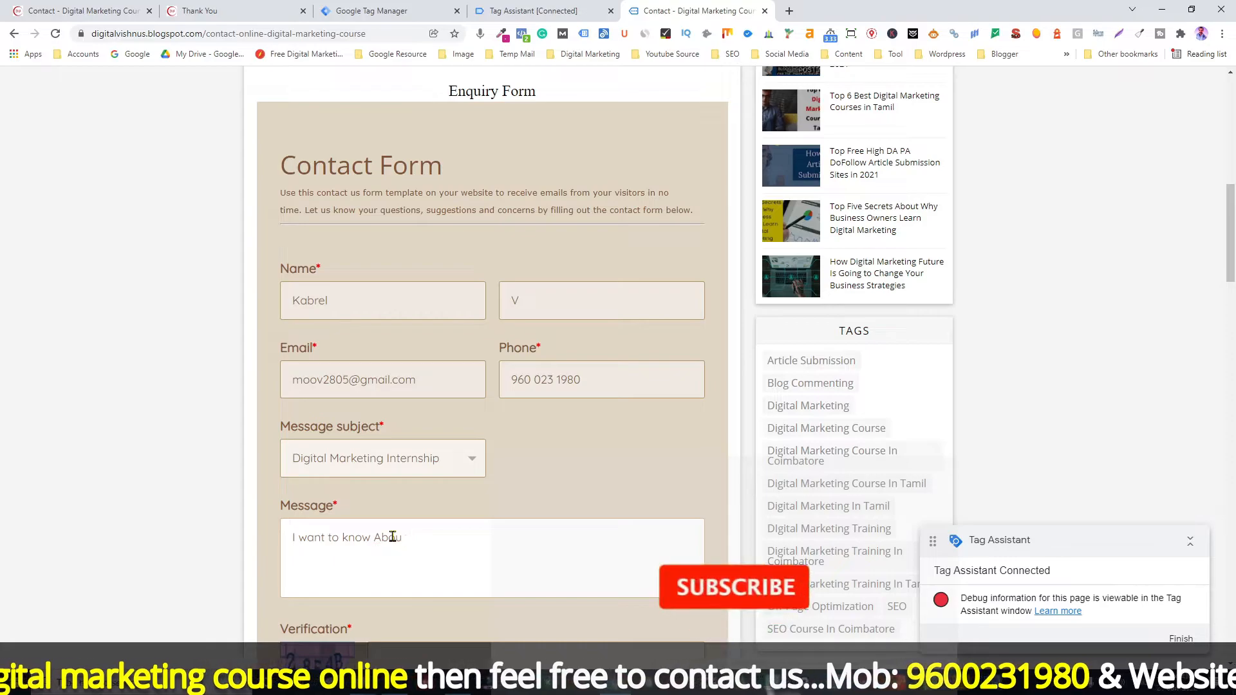
{"action": "type", "text": " D"}
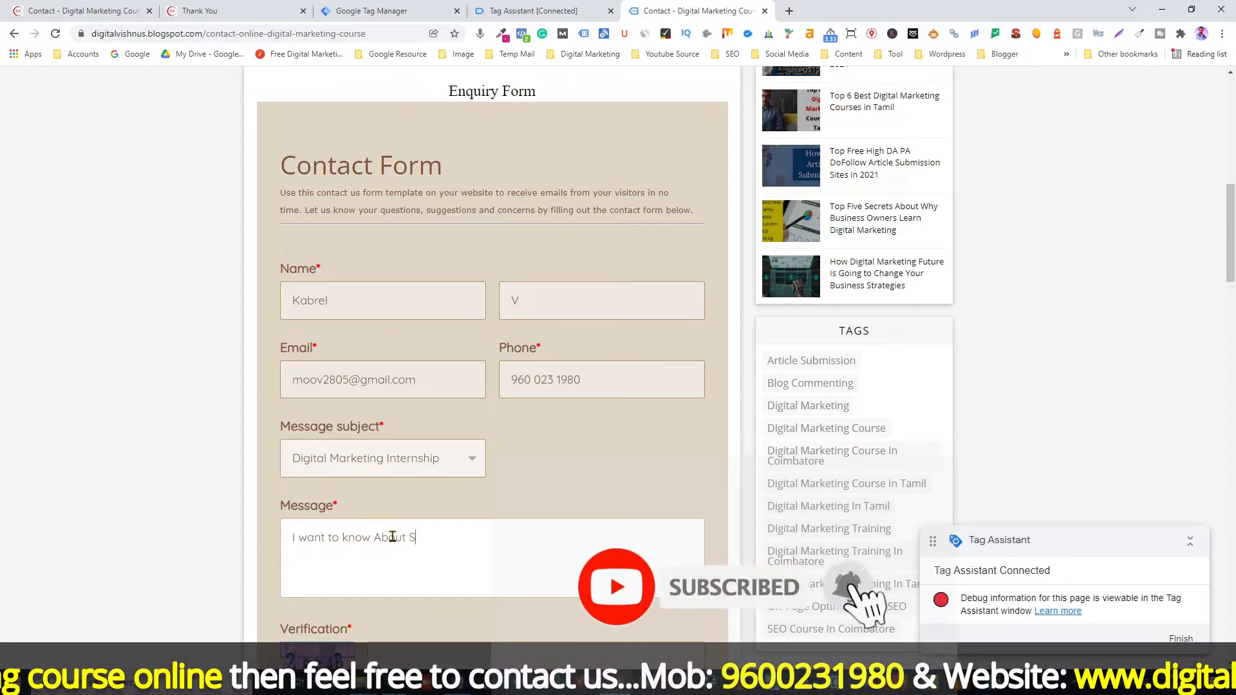
{"action": "type", "text": "M intr"}
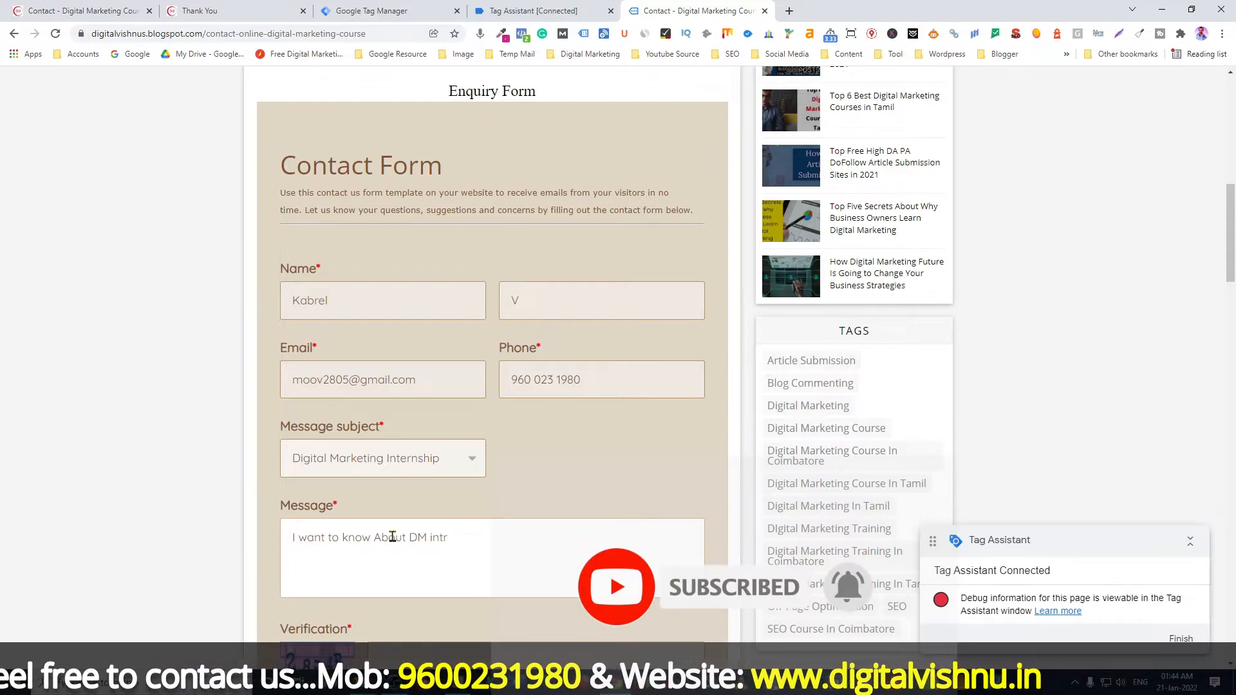
{"action": "key", "text": "BackSpace"}
{"action": "type", "text": "e"}
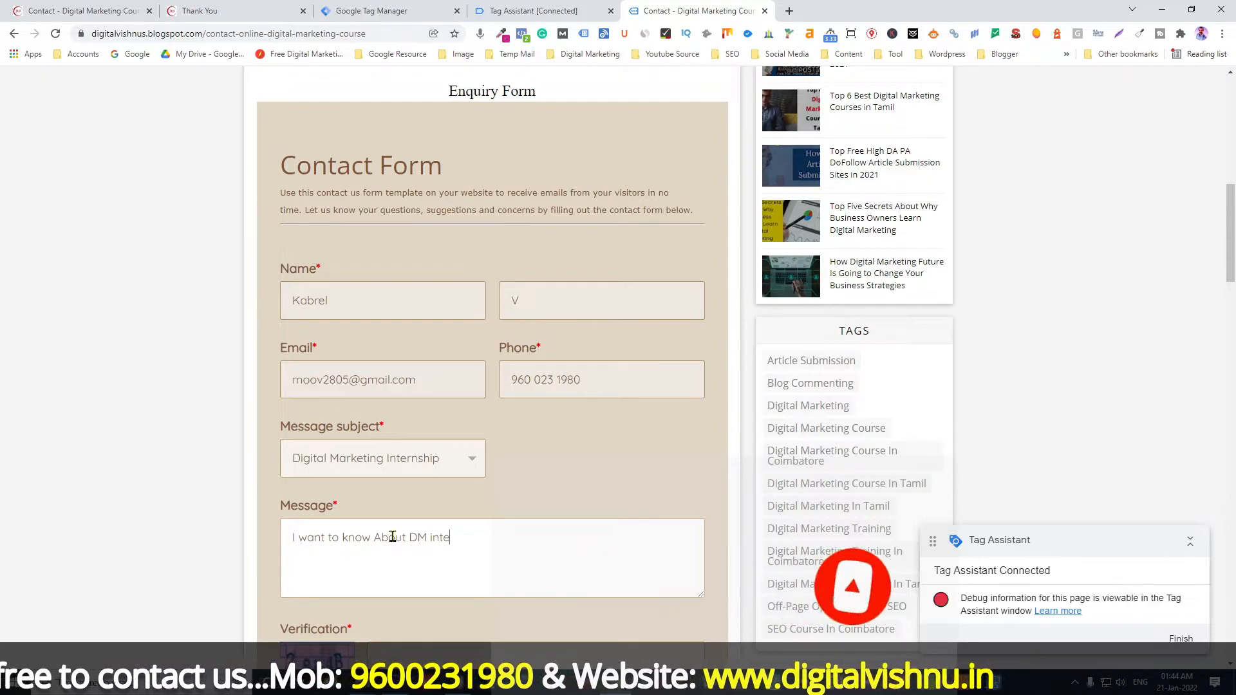
{"action": "type", "text": "rnship detail"}
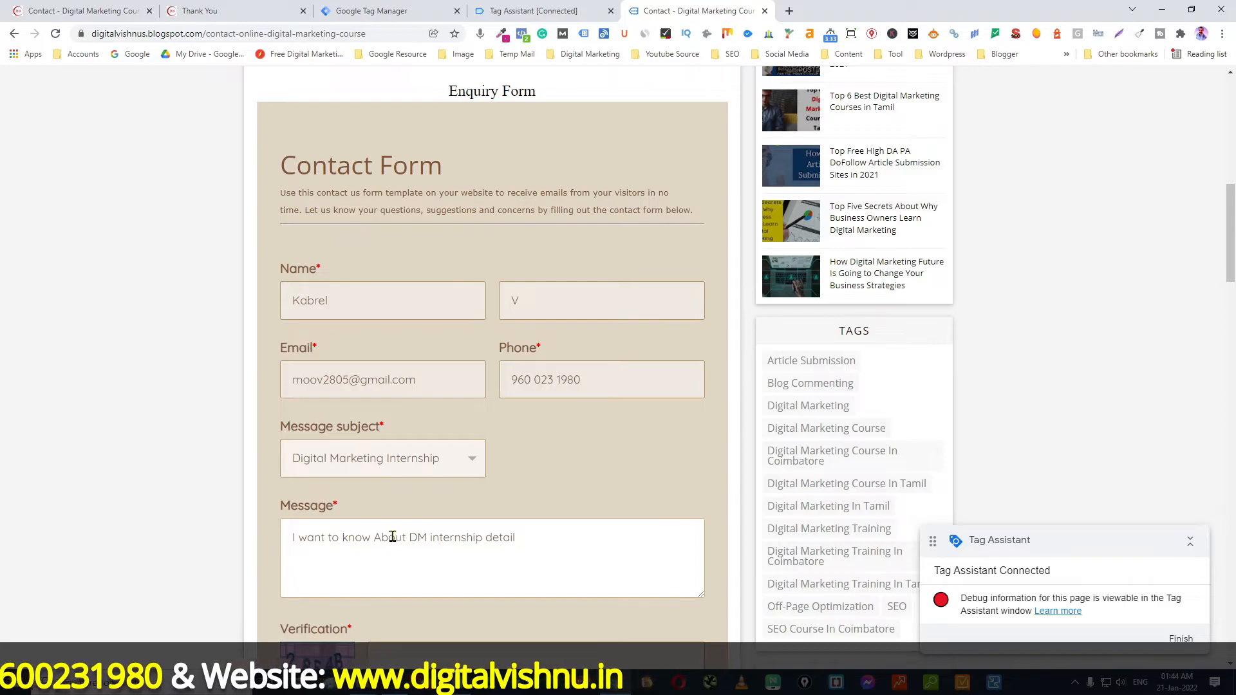
Step: Enter the verification code and send the contact form
{"action": "scroll", "coordinate": [394, 515], "scroll_direction": "down", "scroll_amount": 3}
{"action": "left_click", "coordinate": [401, 473]}
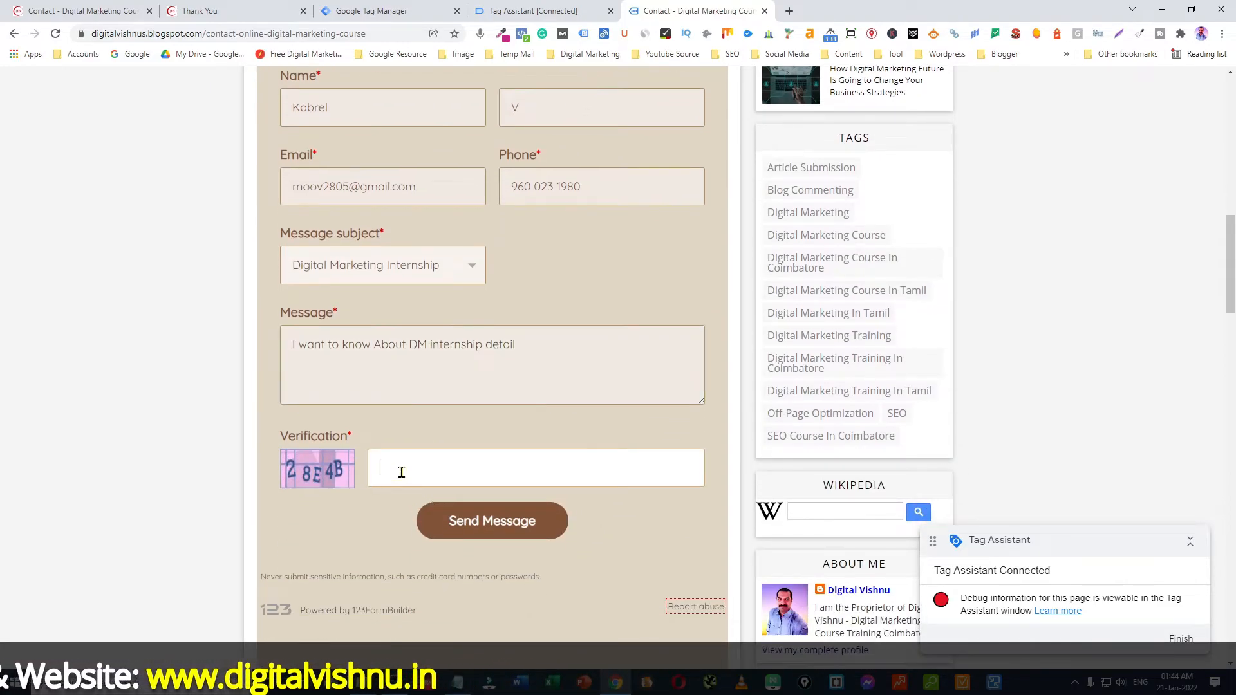
{"action": "type", "text": "2"}
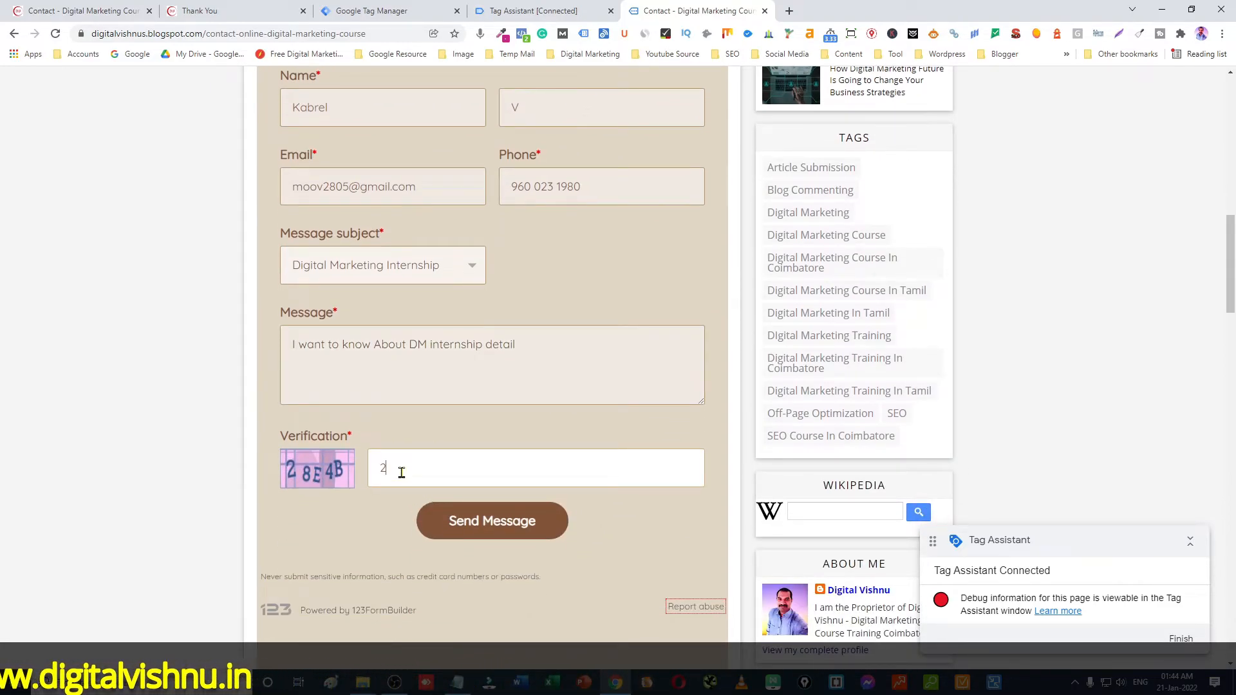
{"action": "type", "text": "8E4B"}
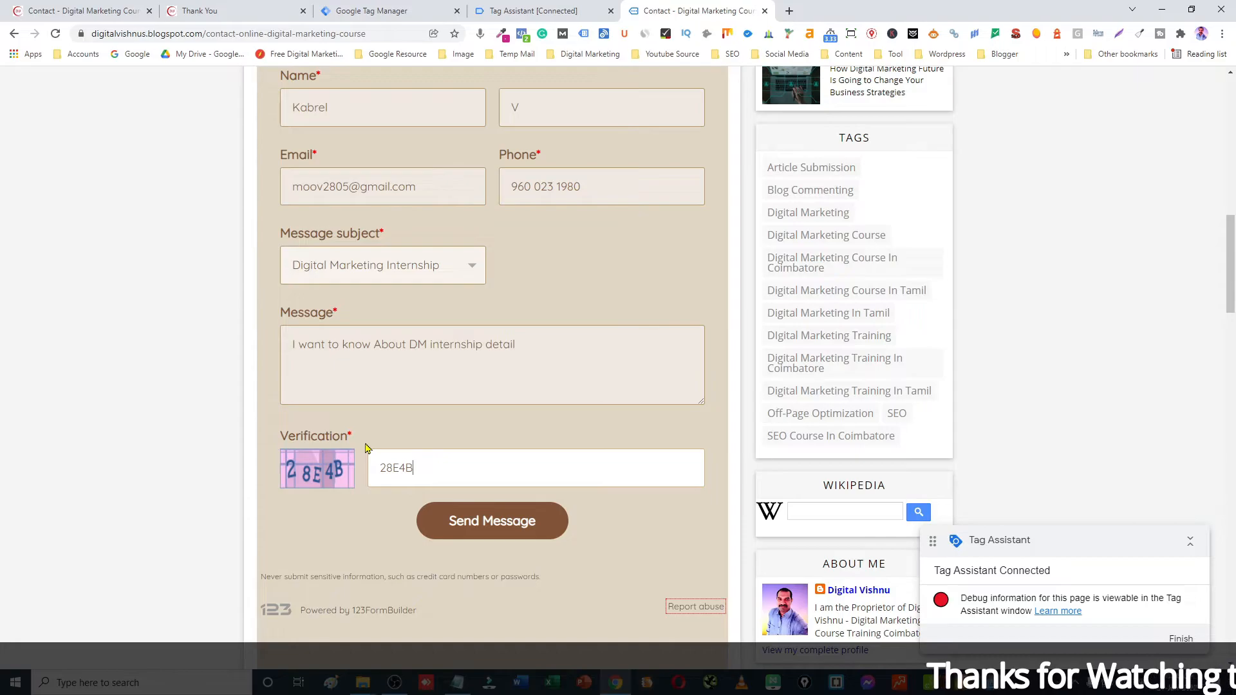
{"action": "left_click", "coordinate": [507, 533]}
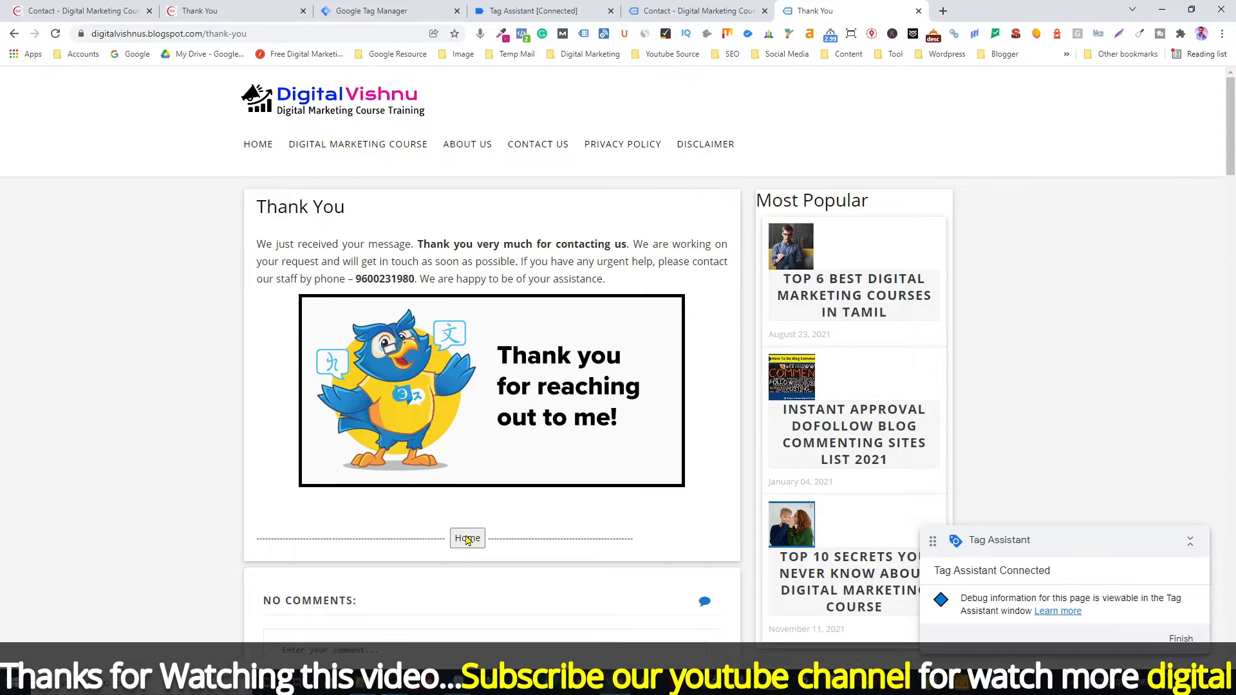
Step: Check the Tag Assistant summary for Custom Event Tracking under Tags Fired on the Thank You page
{"action": "left_click", "coordinate": [543, 13]}
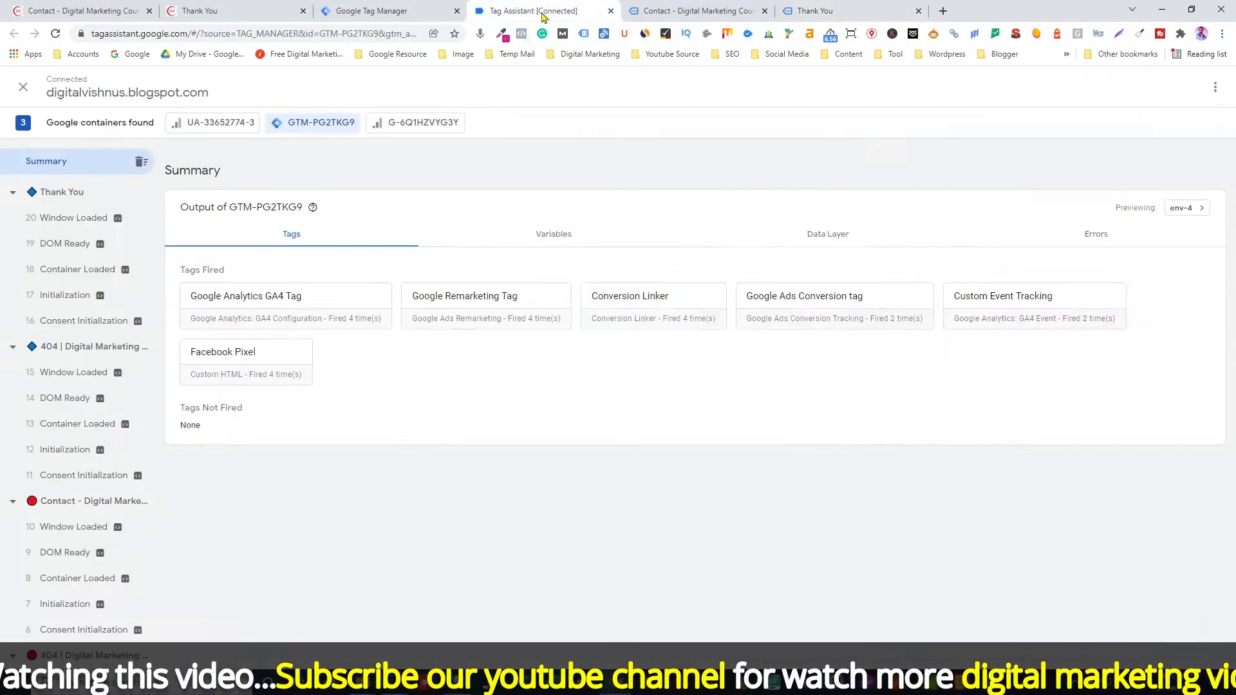